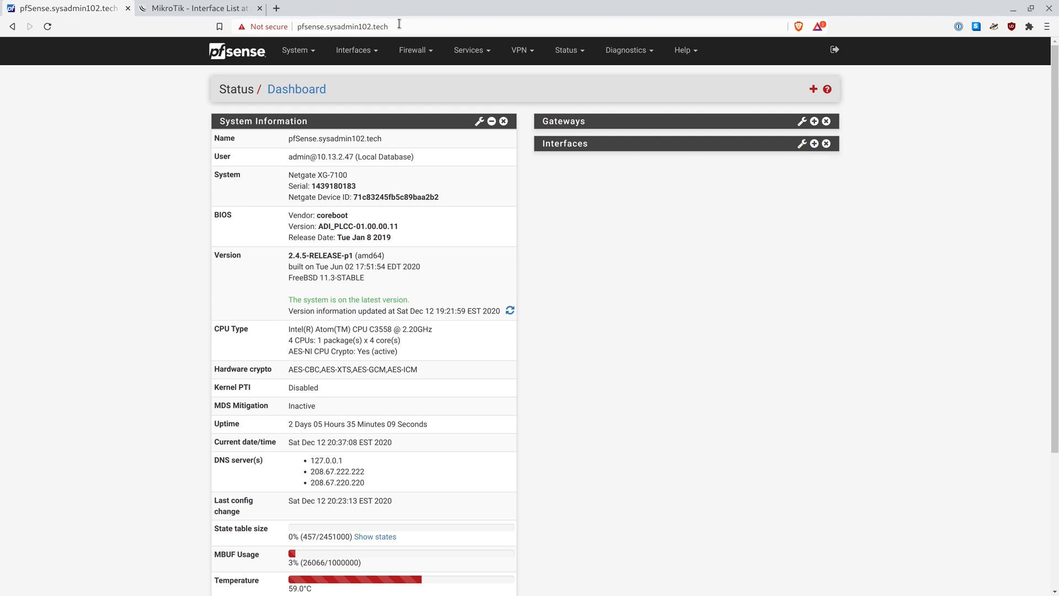
# Show the MikroTik WebFig interface list with its 29 interfaces
pyautogui.click(218, 8)
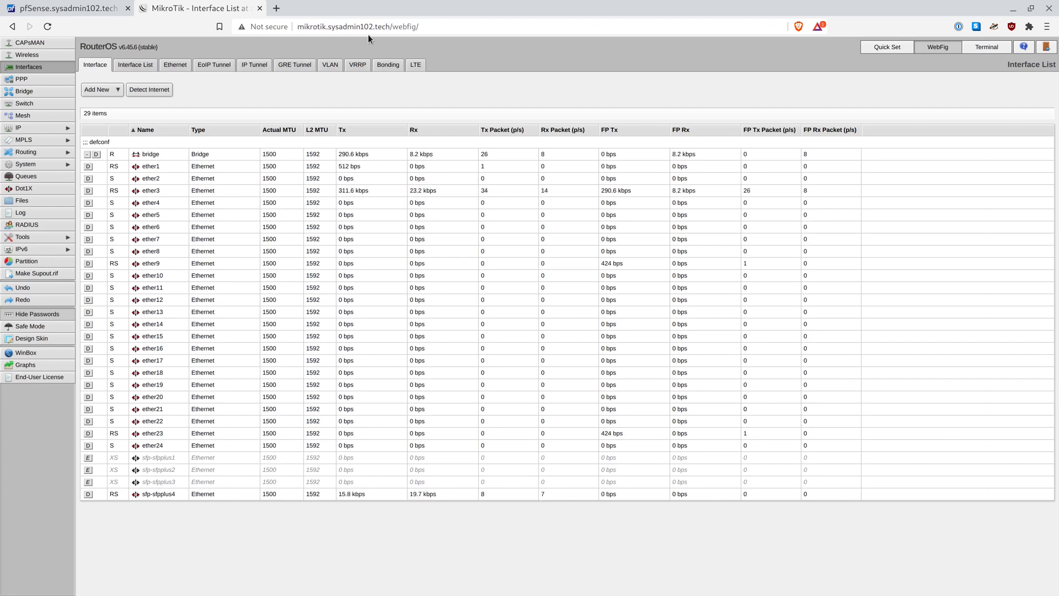
# Back in pfSense, start installing the acme package from System > Package Manager's available packages
pyautogui.click(85, 5)
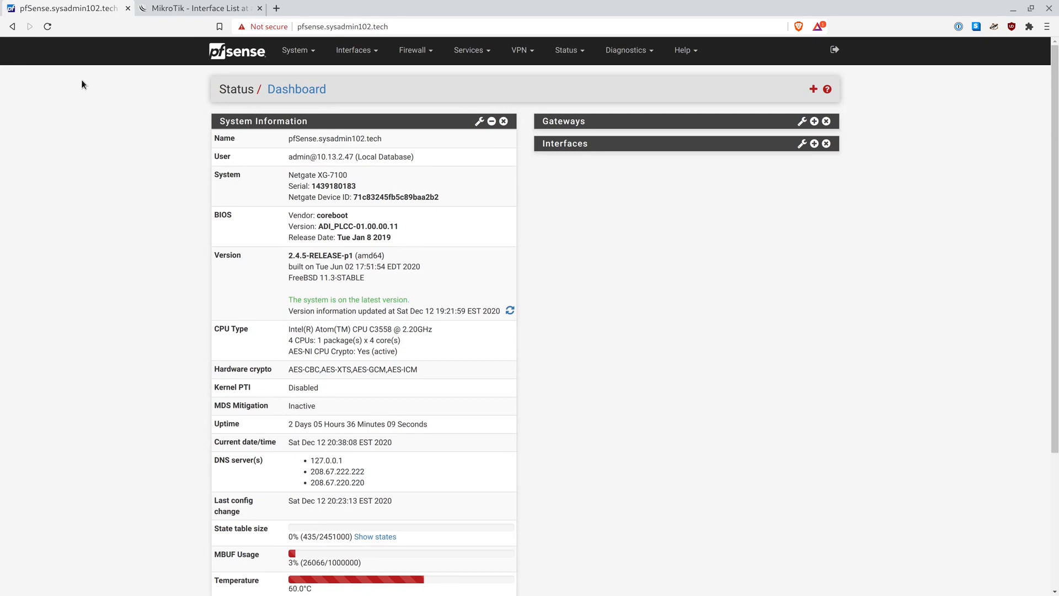
pyautogui.click(306, 53)
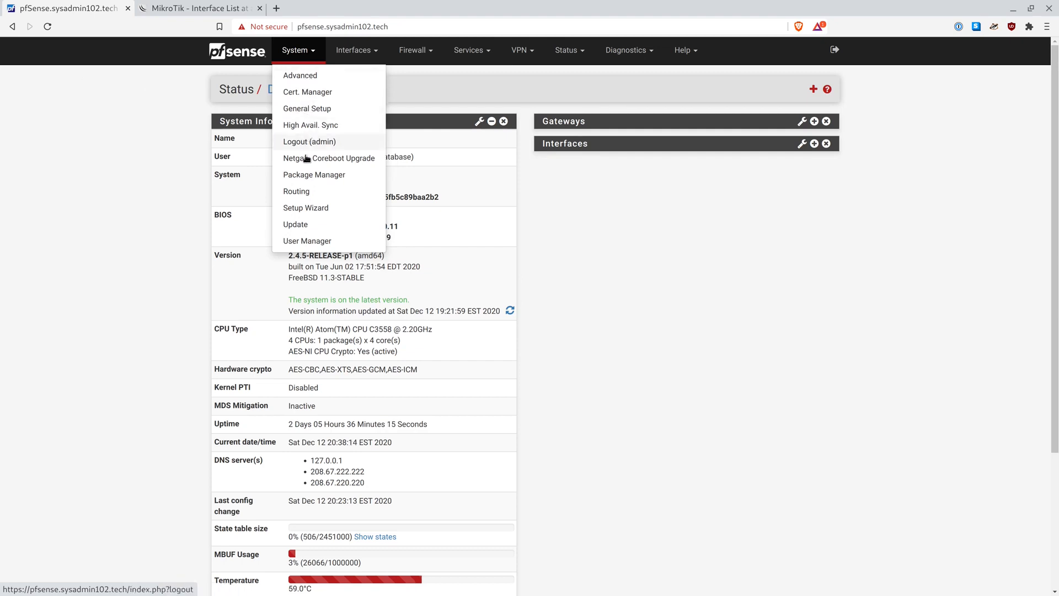
pyautogui.click(306, 174)
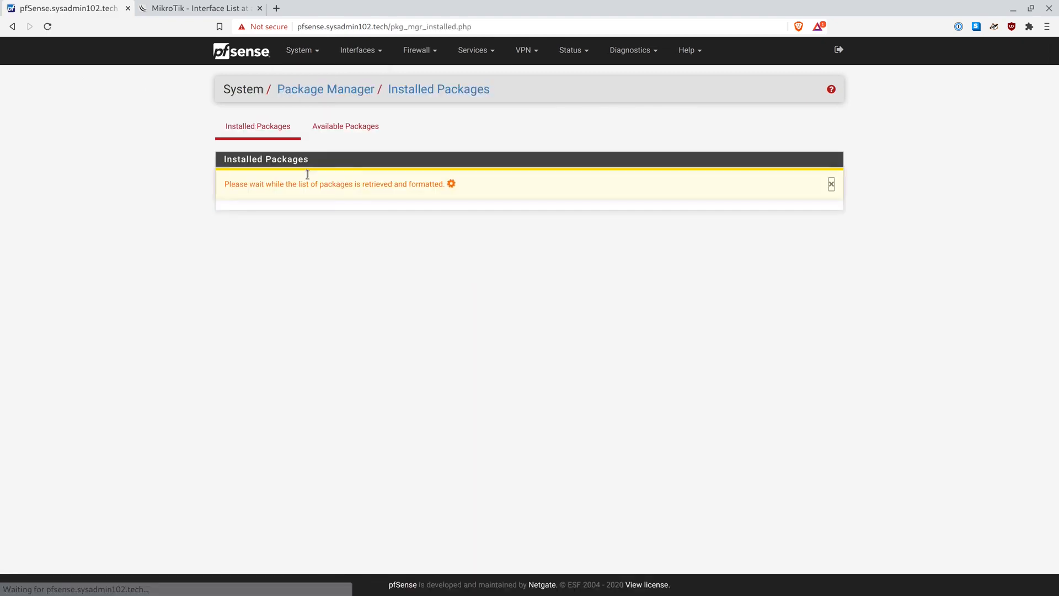
pyautogui.click(342, 134)
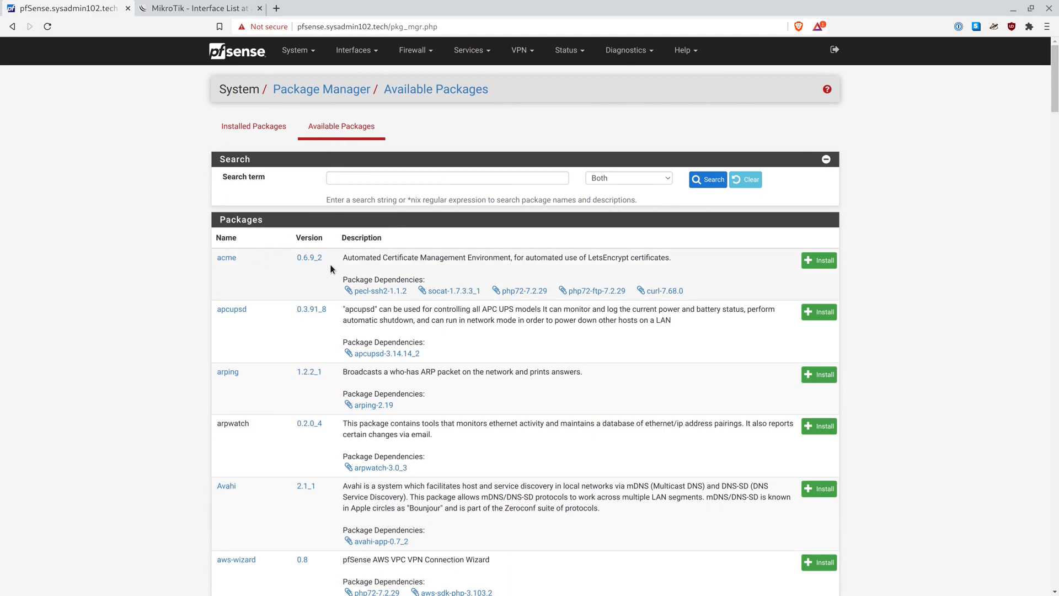
pyautogui.click(820, 265)
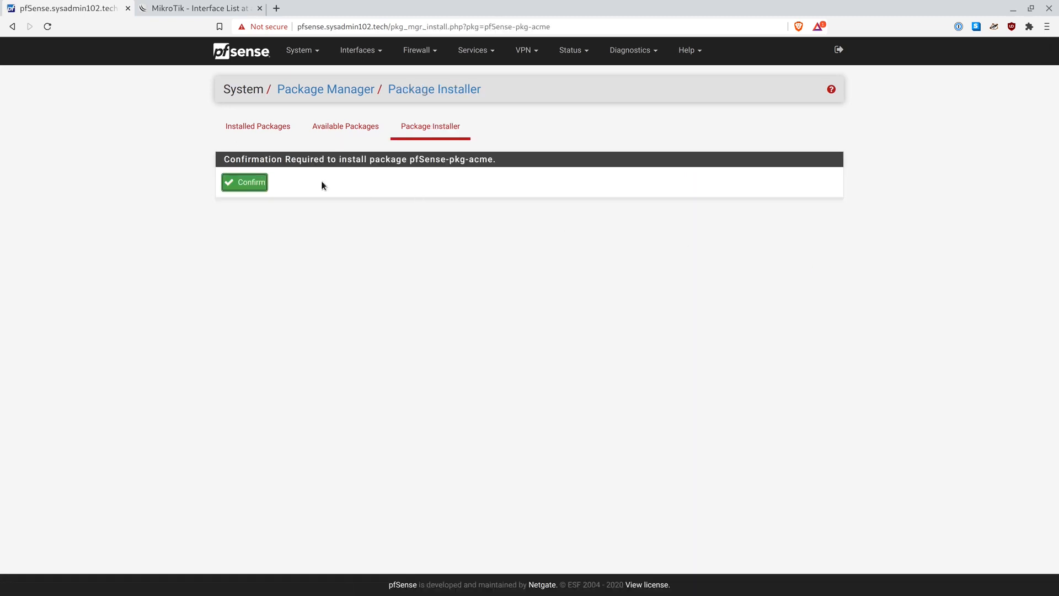
# Confirm the acme installation and verify acme 0.6.9_2 appears among installed packages
pyautogui.click(254, 183)
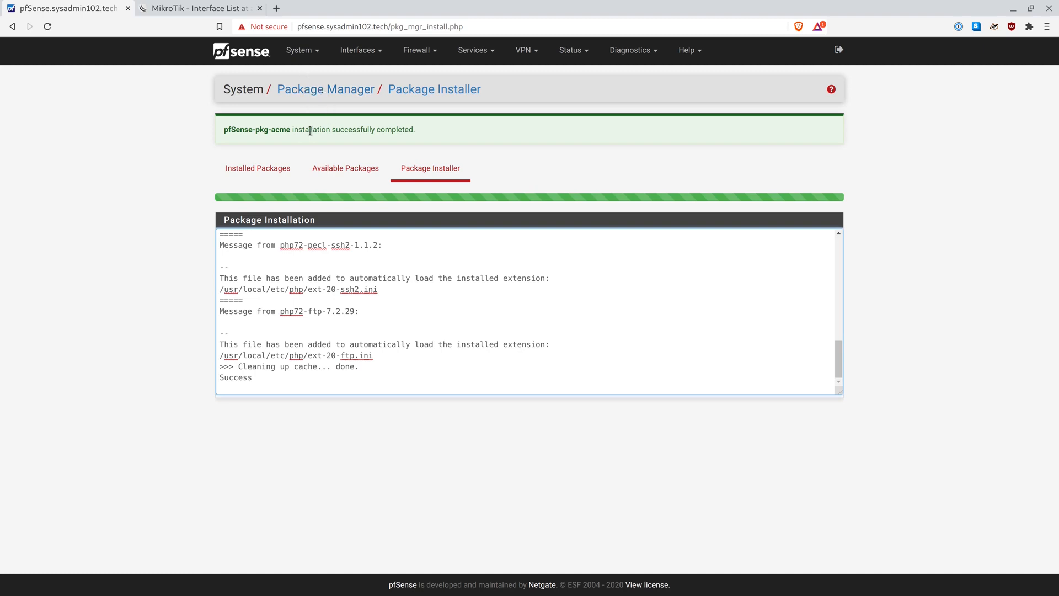
pyautogui.click(270, 162)
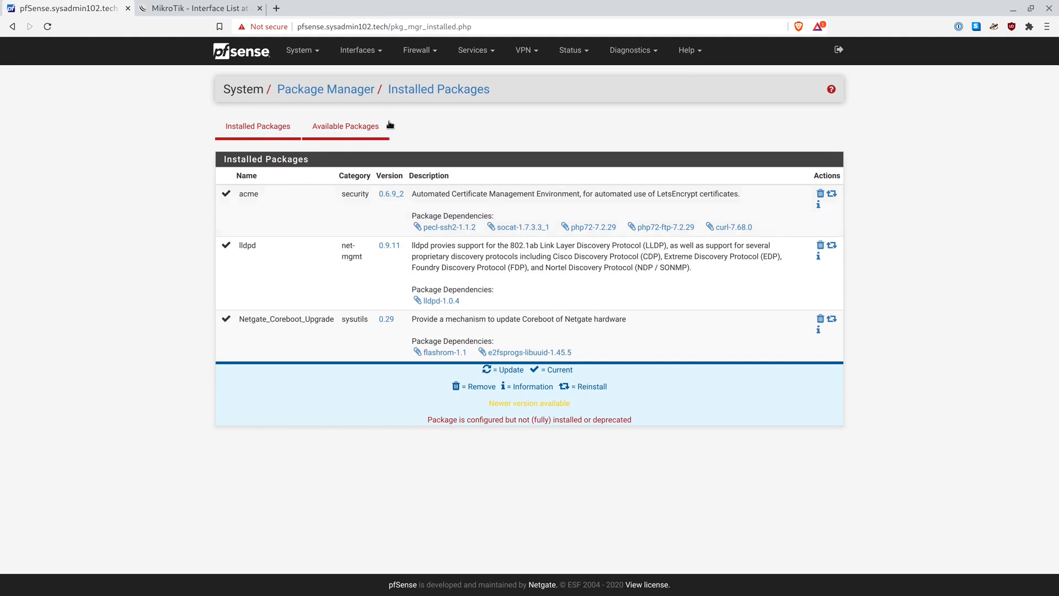
# Go to Services > Acme Certificates and, since a key is required first, view the empty Account keys list
pyautogui.click(488, 51)
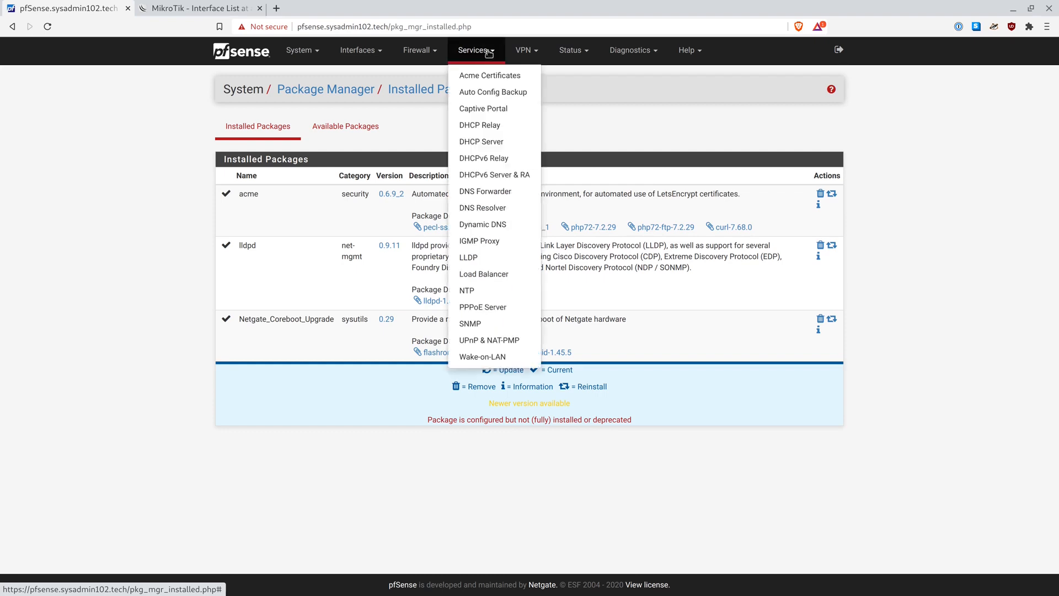
pyautogui.click(486, 80)
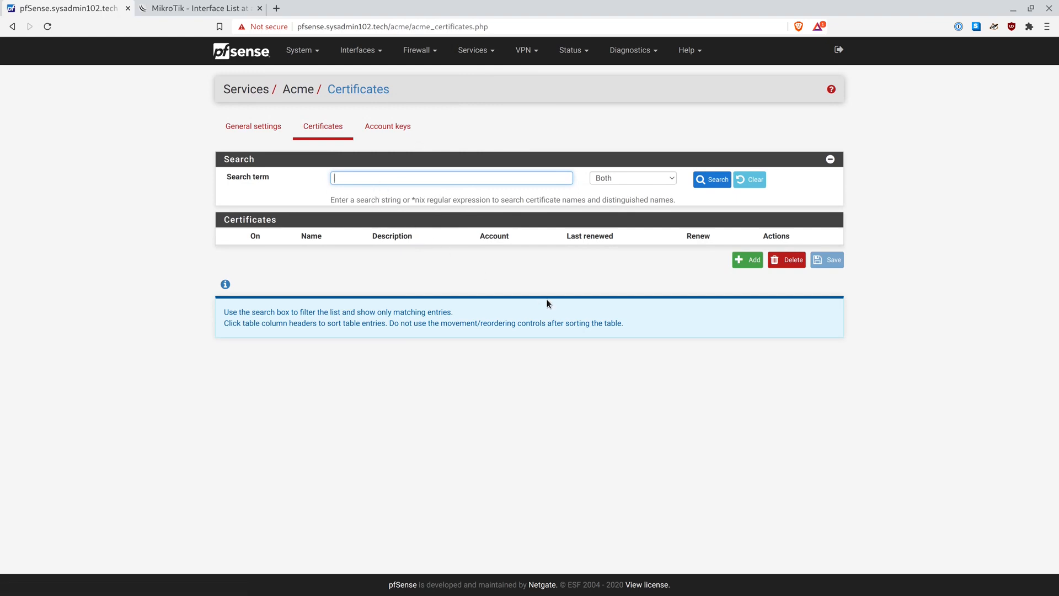
pyautogui.click(740, 260)
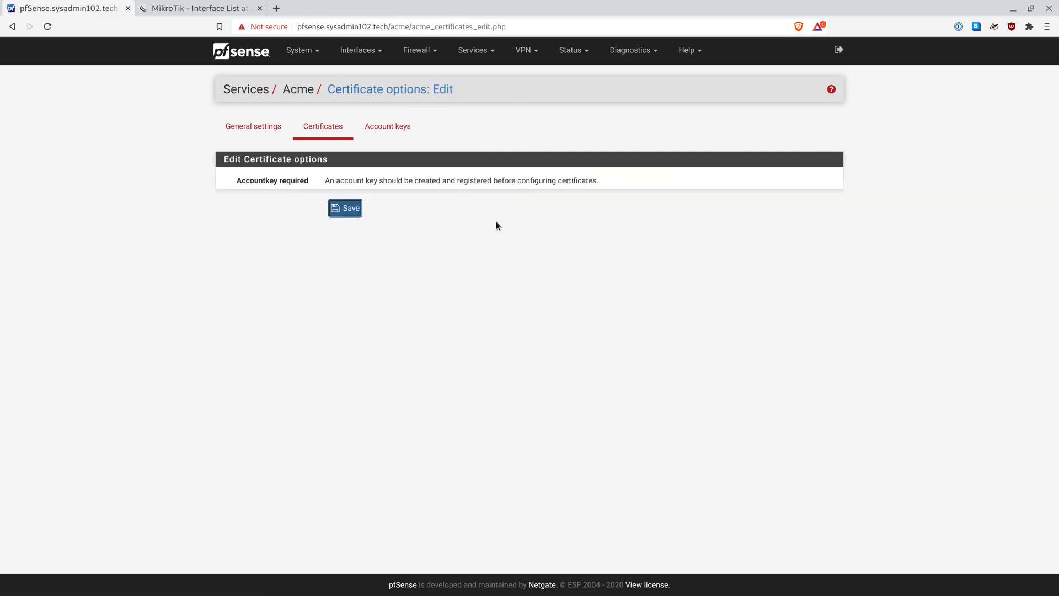
pyautogui.click(397, 134)
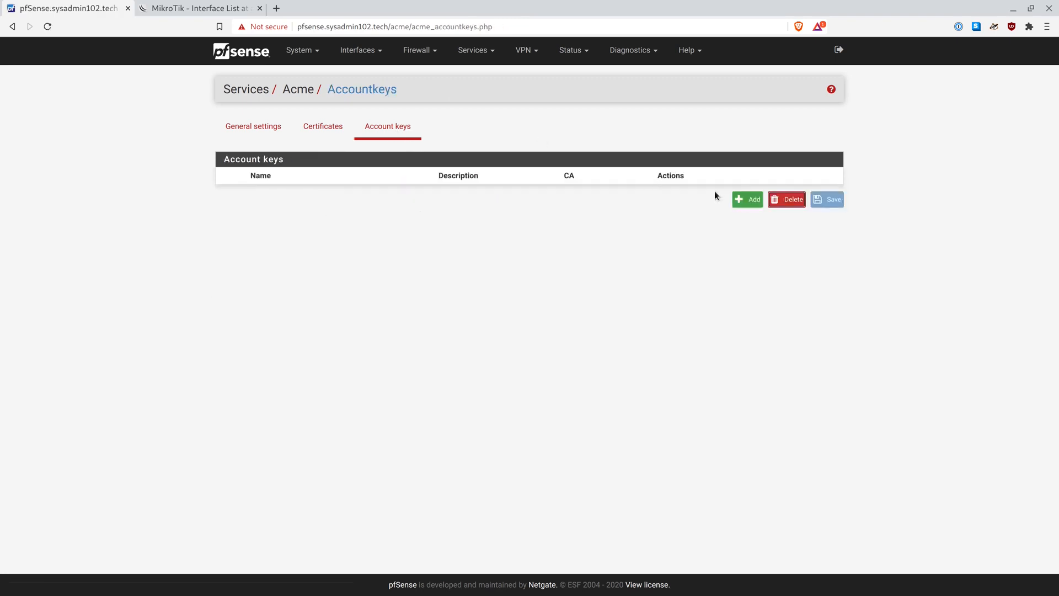
# Add an account key named sysadmin102.tech, described 'sysadmin102.tech wildcard', using Let's Encrypt Production ACME v2
pyautogui.click(746, 200)
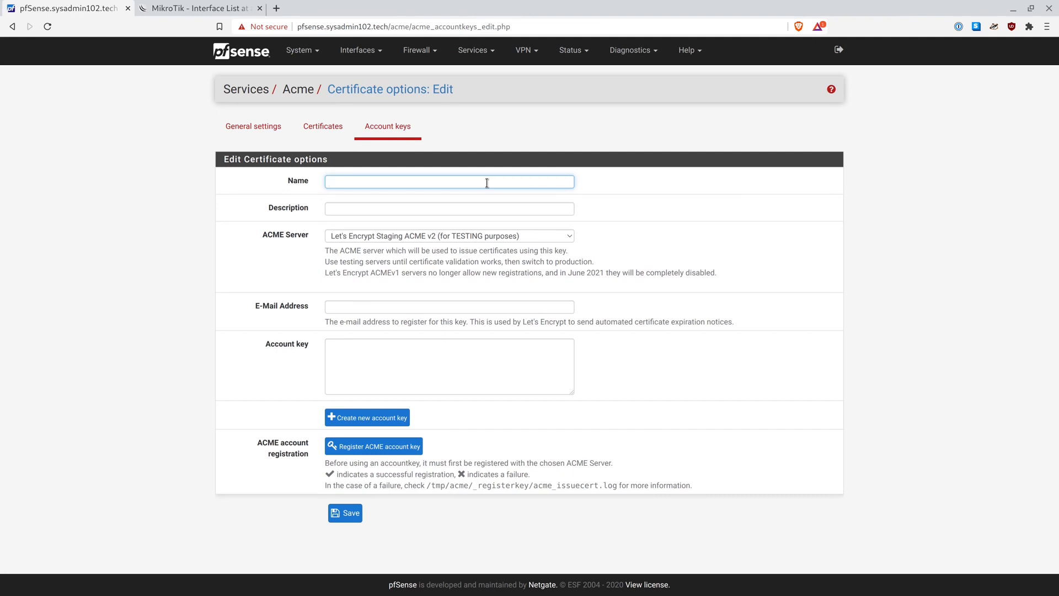
pyautogui.write('sysadmin102.tech')
pyautogui.press('Tab')
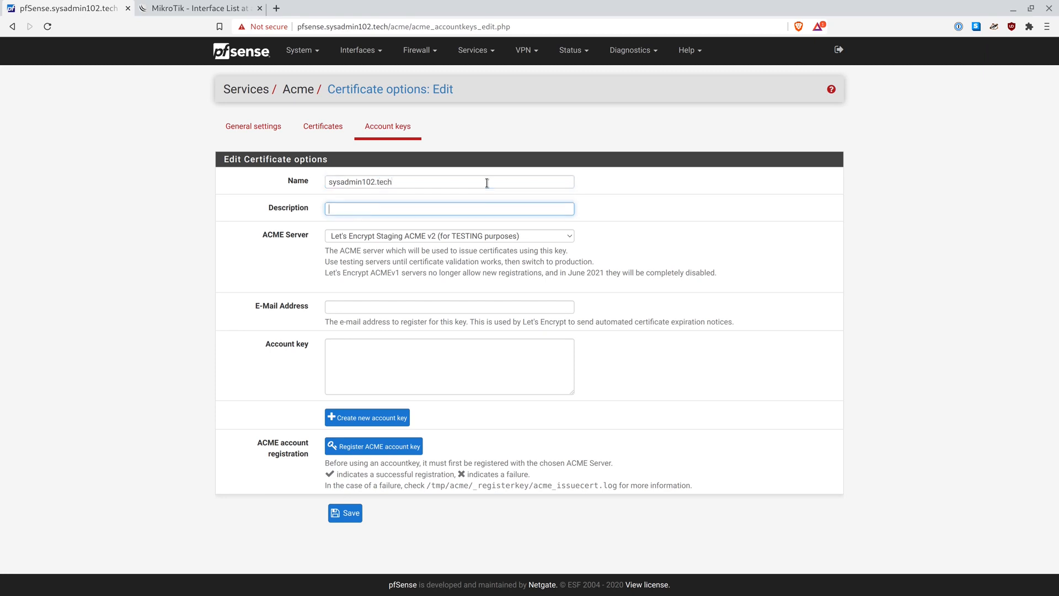
pyautogui.write('sysadmin102.tech wildcard')
pyautogui.click(456, 251)
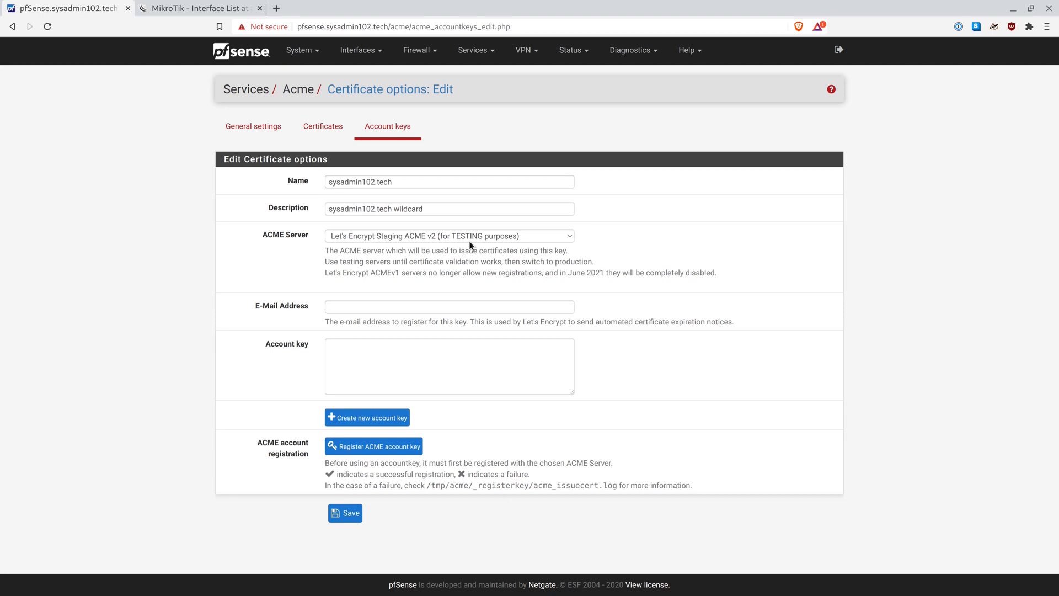
pyautogui.click(474, 234)
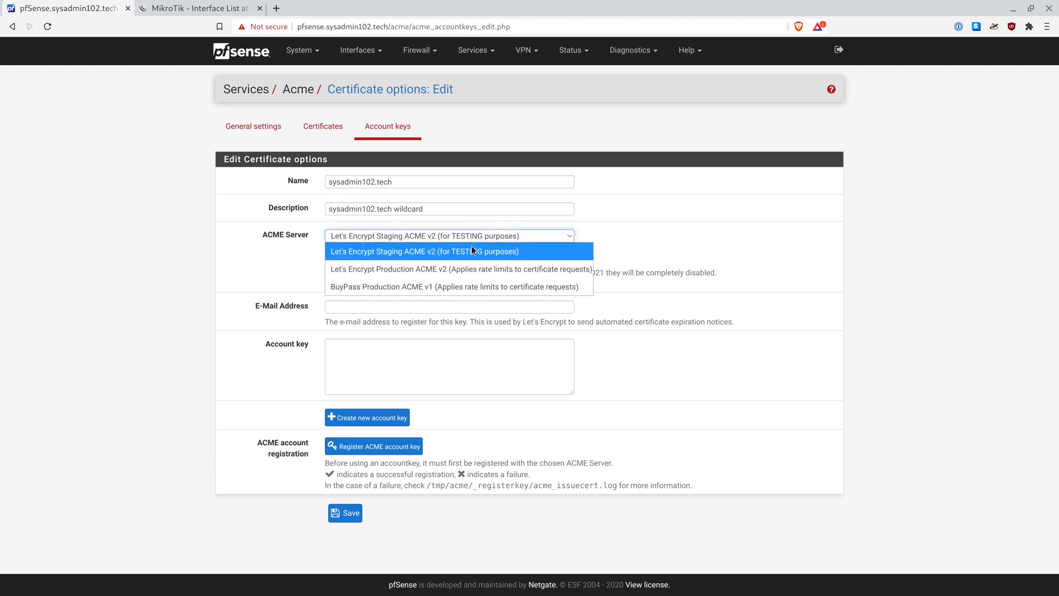
pyautogui.click(462, 271)
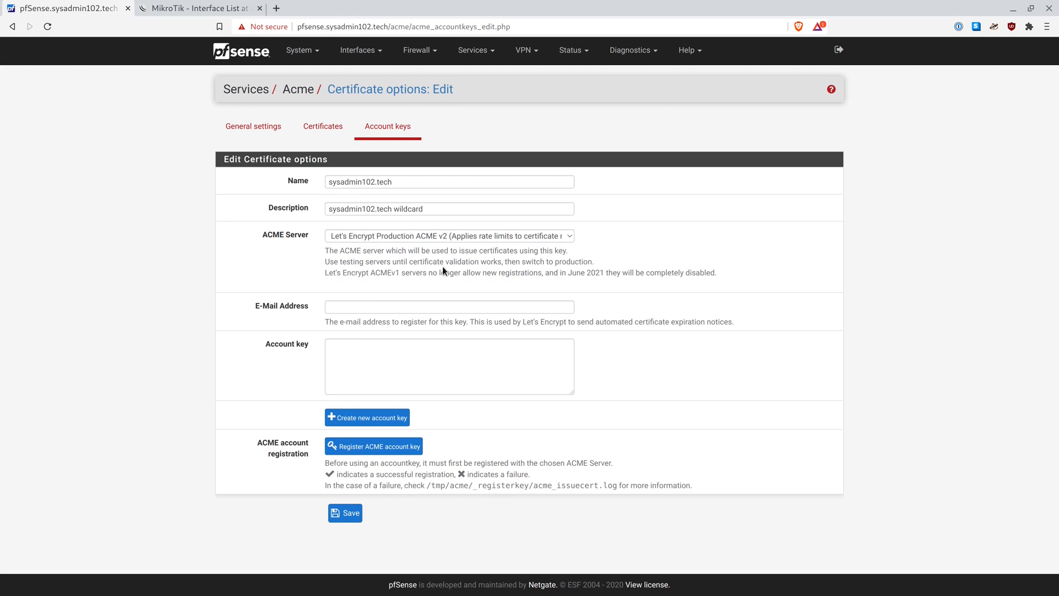
# Enter the contact e-mail address for the account key
pyautogui.click(407, 306)
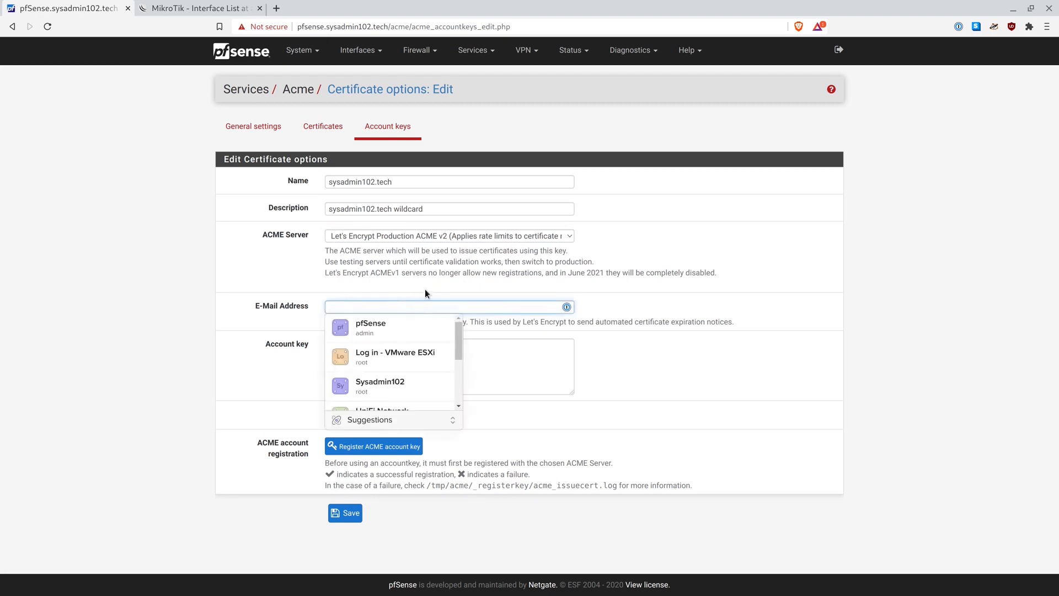
pyautogui.click(424, 286)
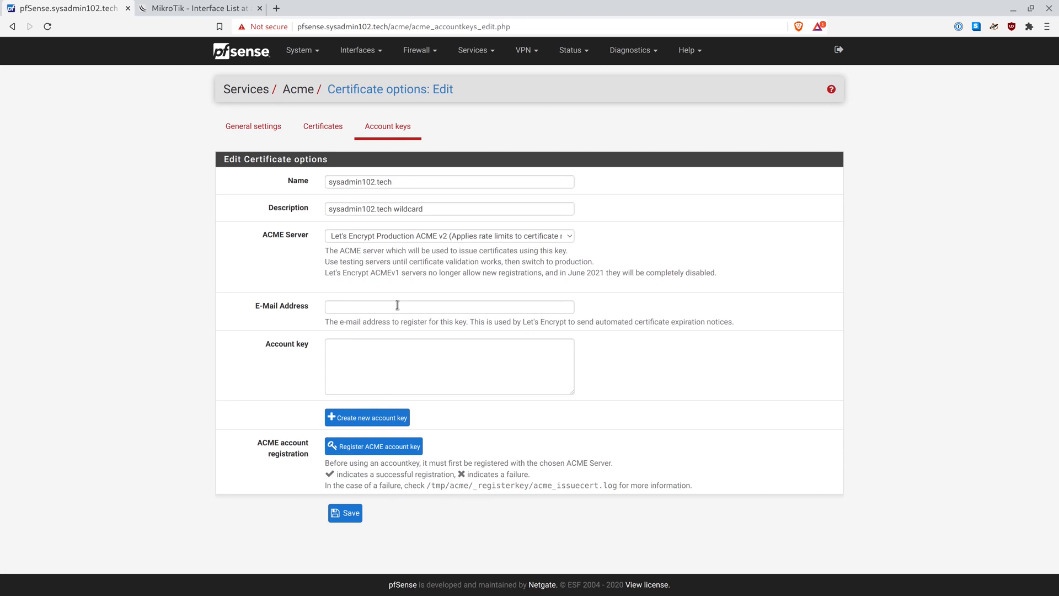
pyautogui.click(397, 304)
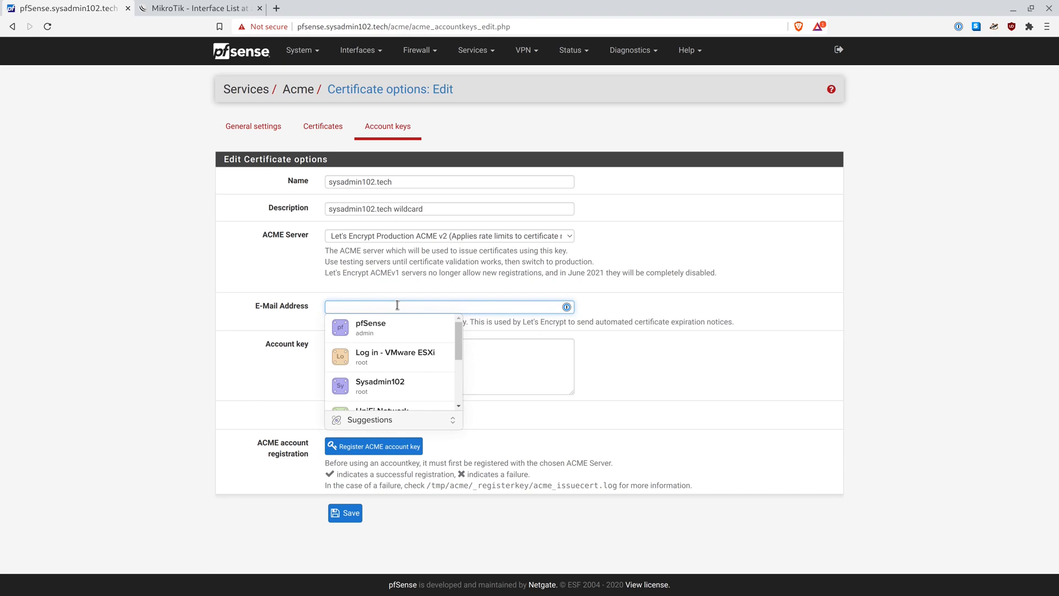
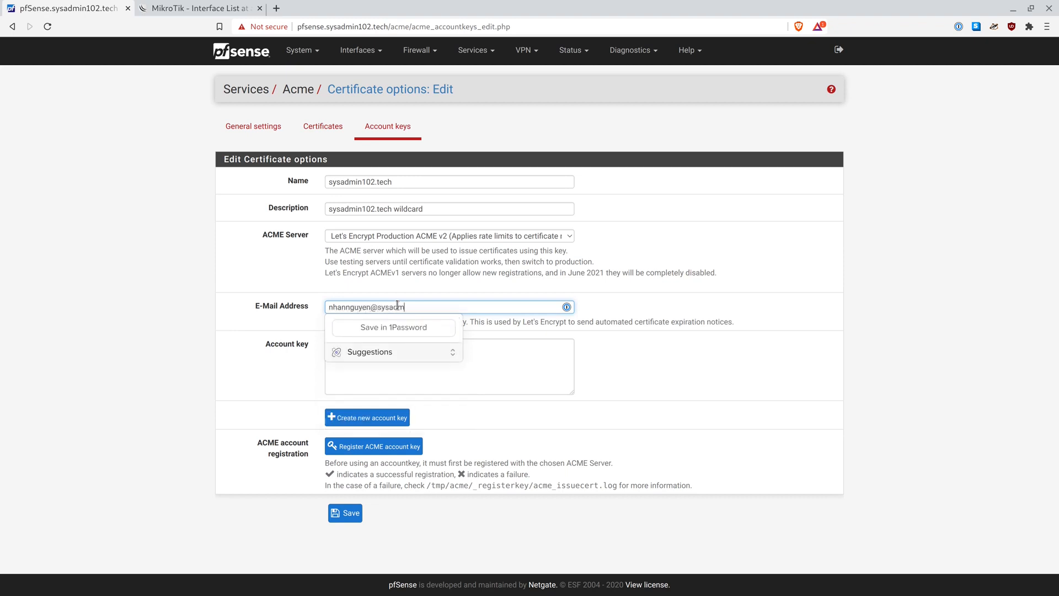
pyautogui.click(504, 375)
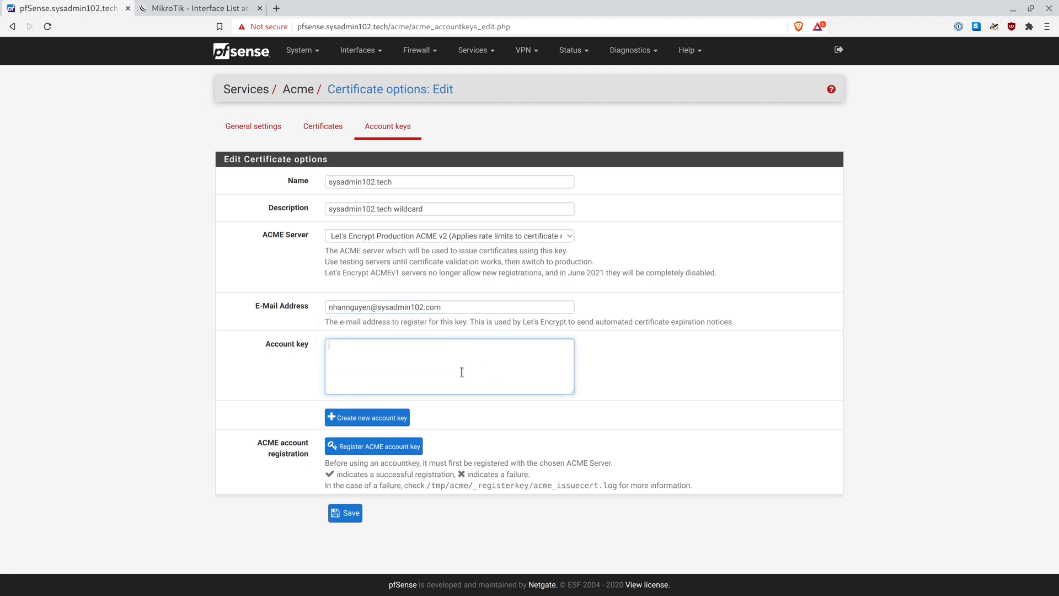
# Generate the account key, register it with Let's Encrypt, and save it
pyautogui.click(375, 422)
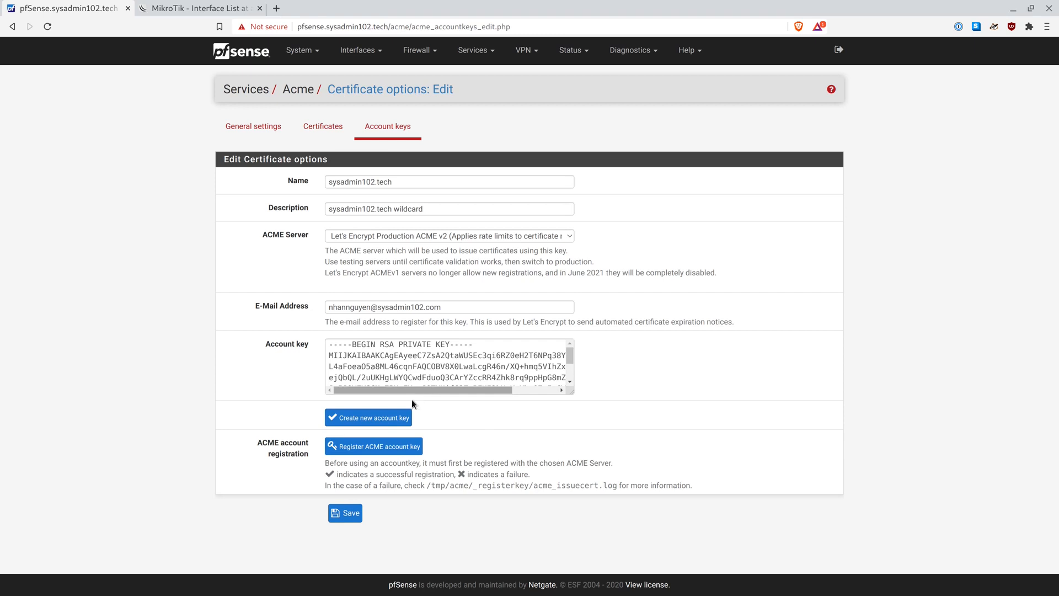
pyautogui.click(391, 453)
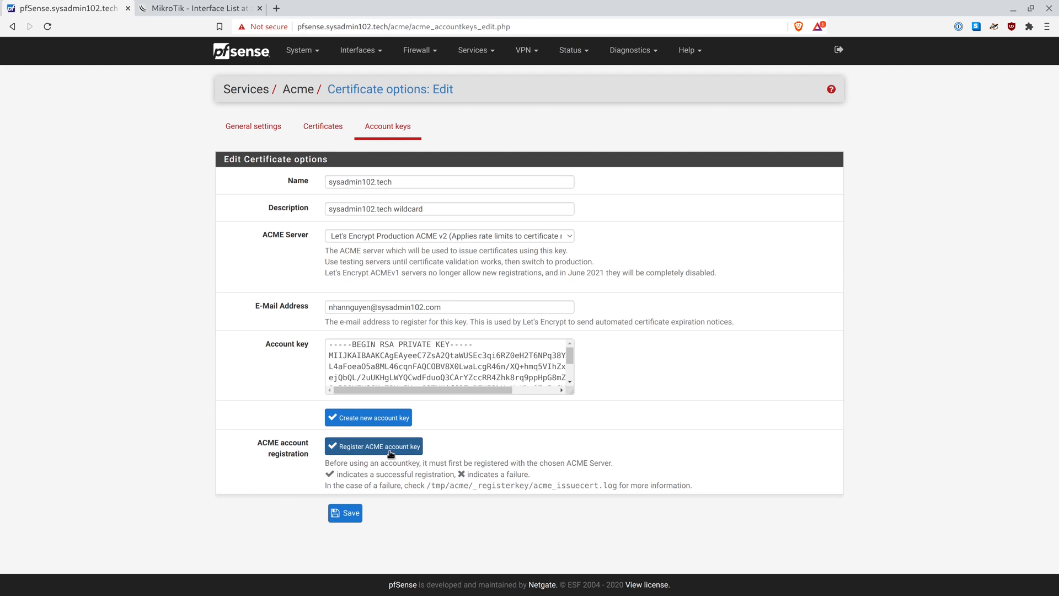
pyautogui.click(348, 516)
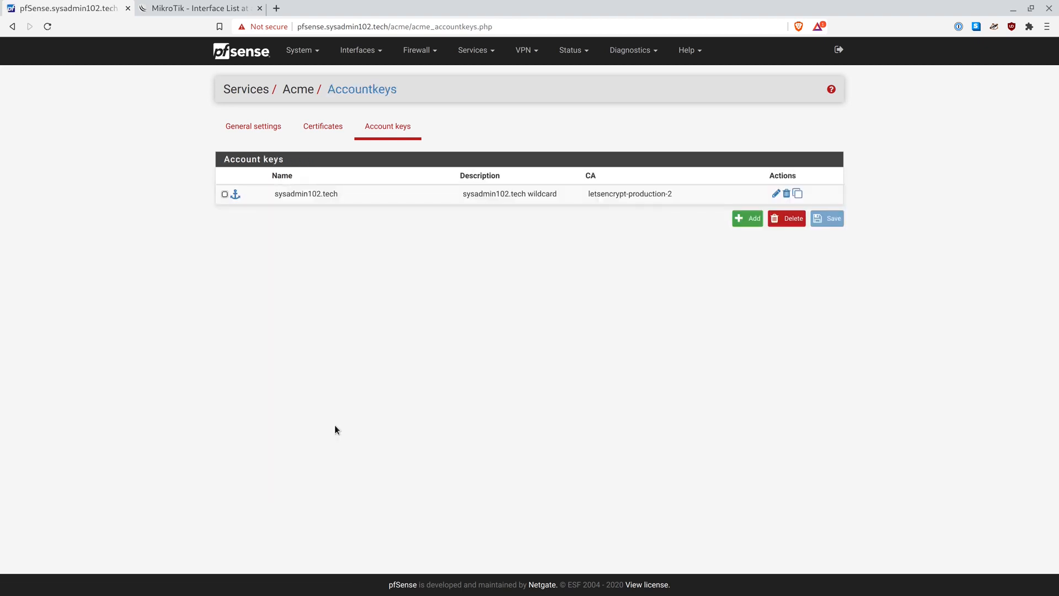
# Create a certificate named sysadmin102.tech, described 'sysadmin102.tech wildcard', using the sysadmin102.tech account
pyautogui.click(333, 135)
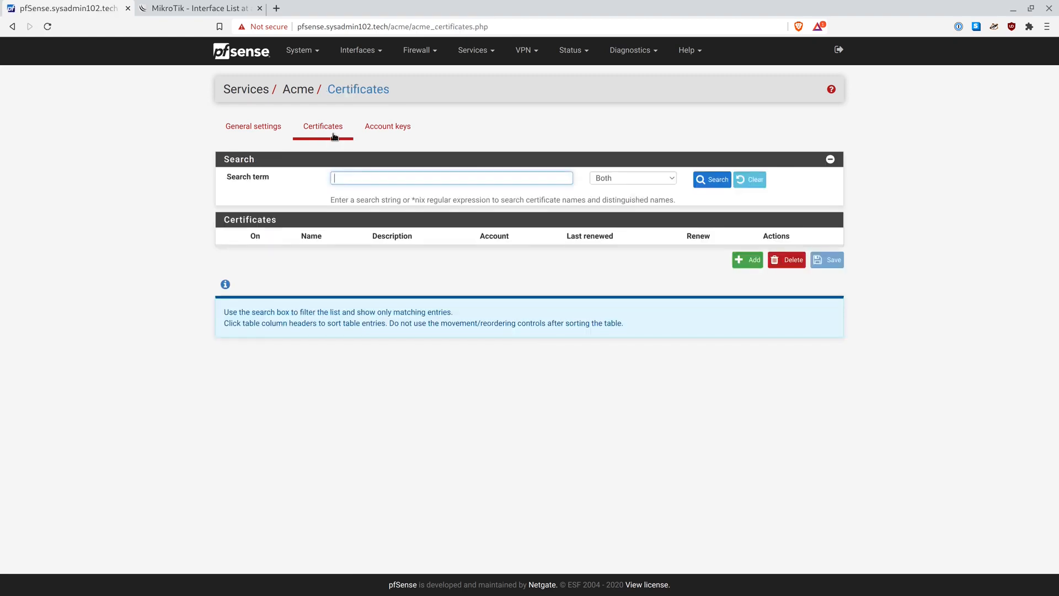
pyautogui.click(740, 261)
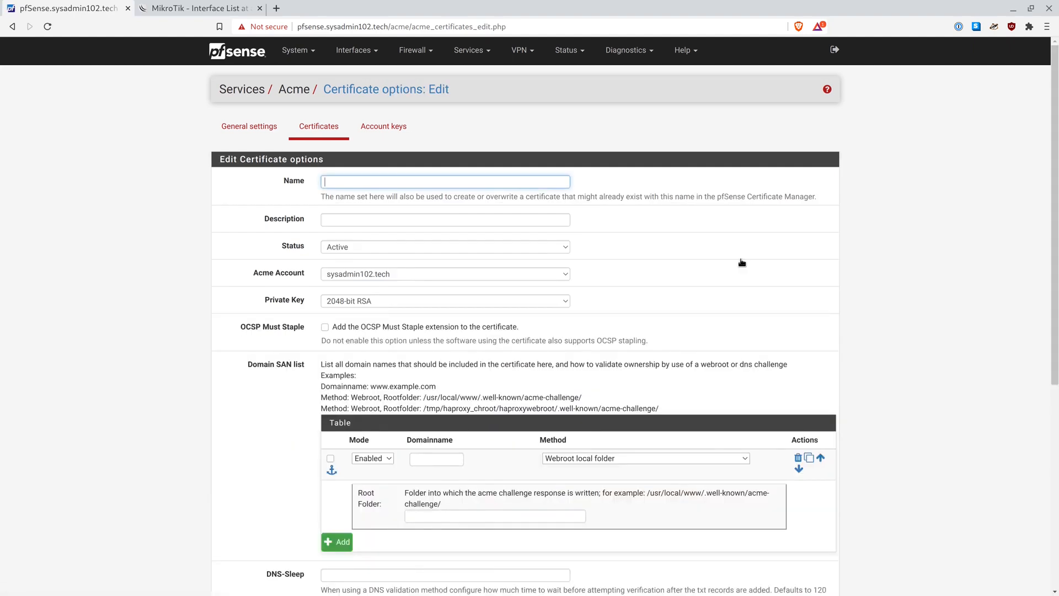
pyautogui.write('sysadmin102.techsysadmin')
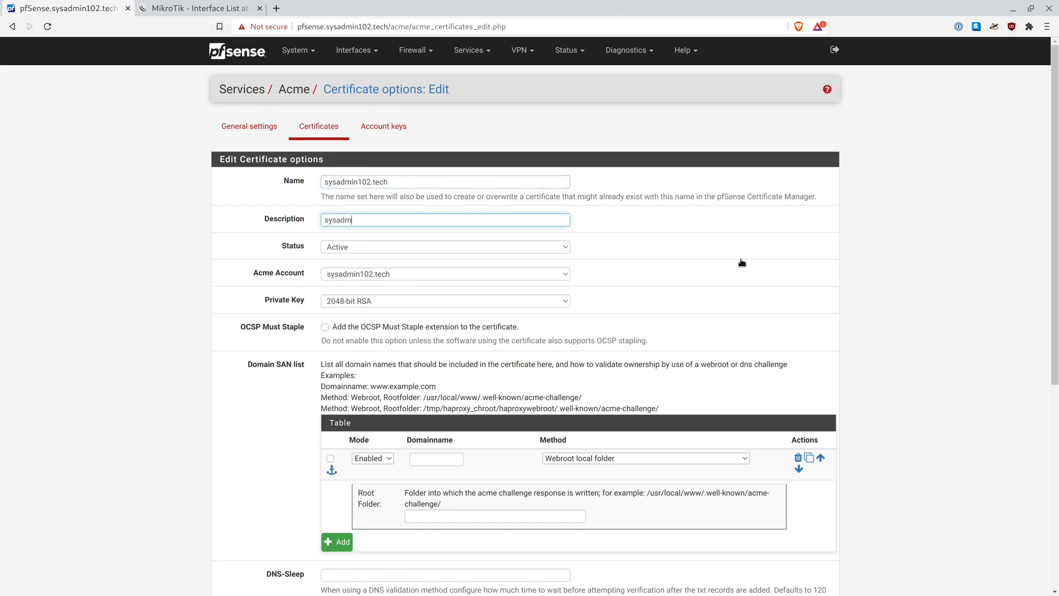
pyautogui.write('102.tech wildcard')
pyautogui.scroll(-1, 517, 209)
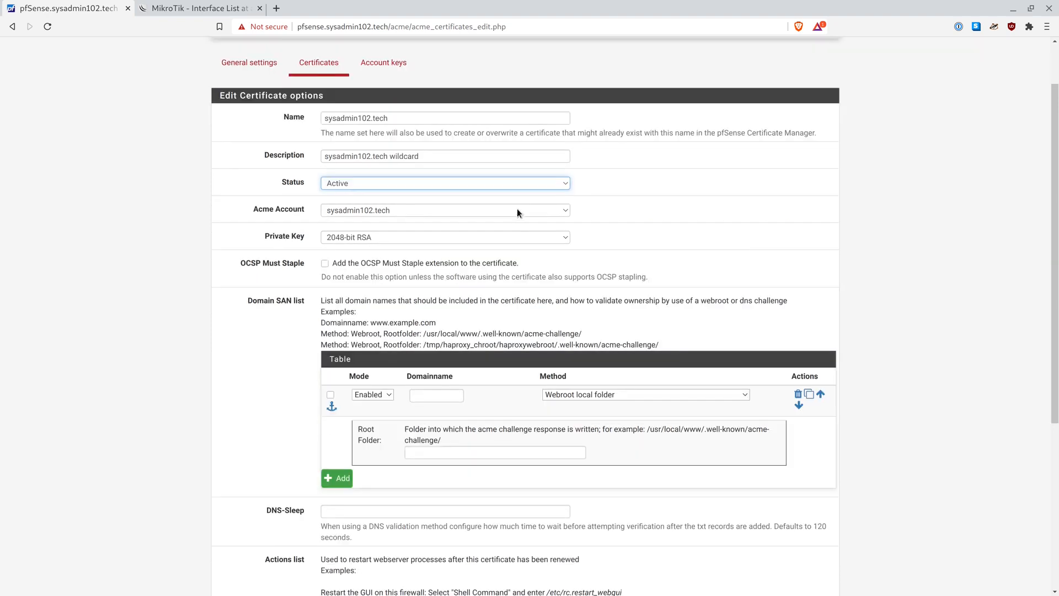
pyautogui.click(517, 210)
pyautogui.click(518, 210)
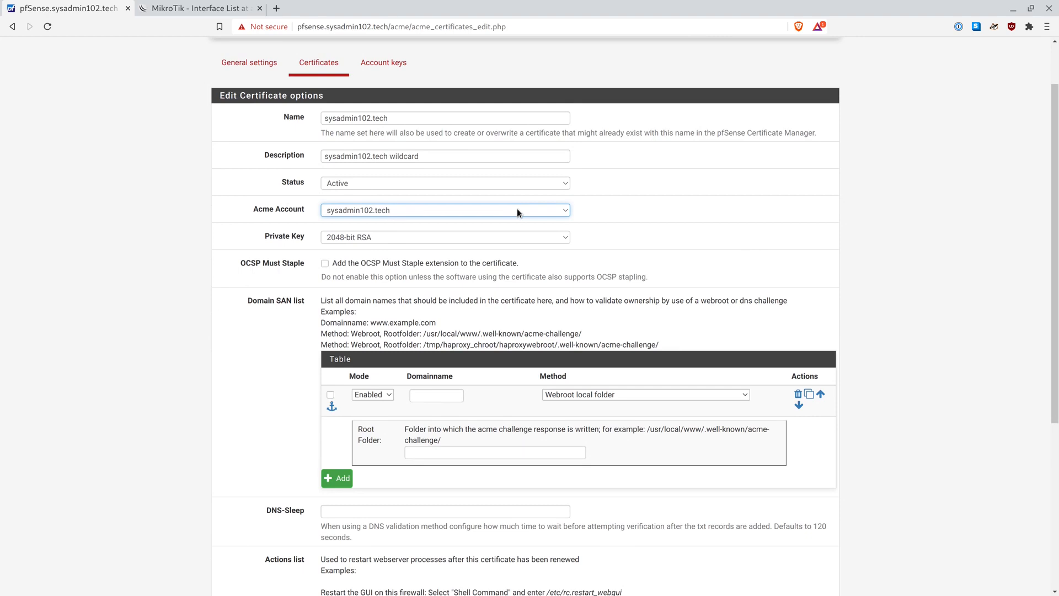
pyautogui.click(517, 209)
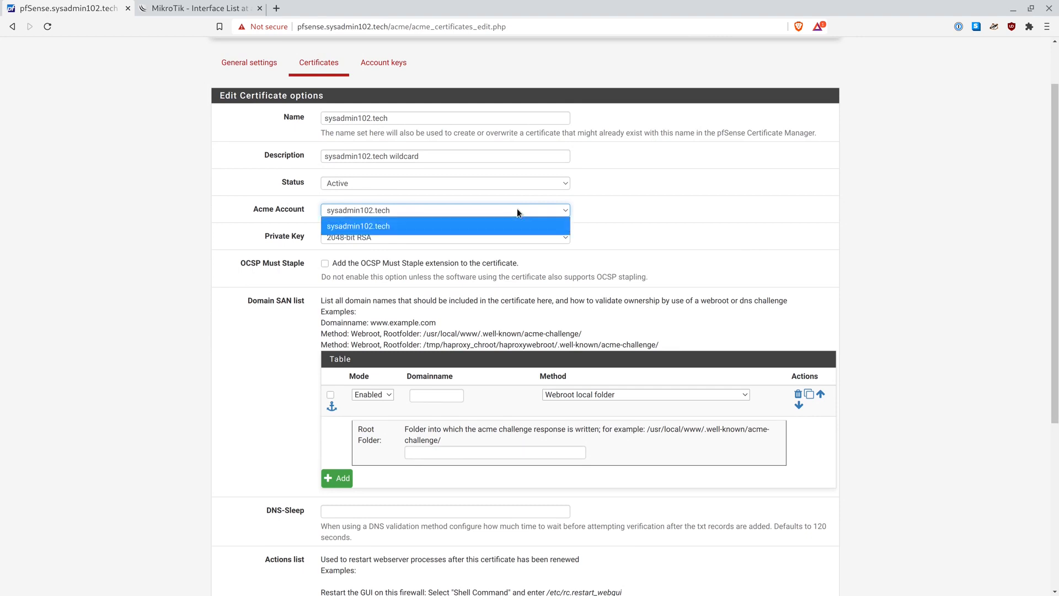
pyautogui.click(520, 210)
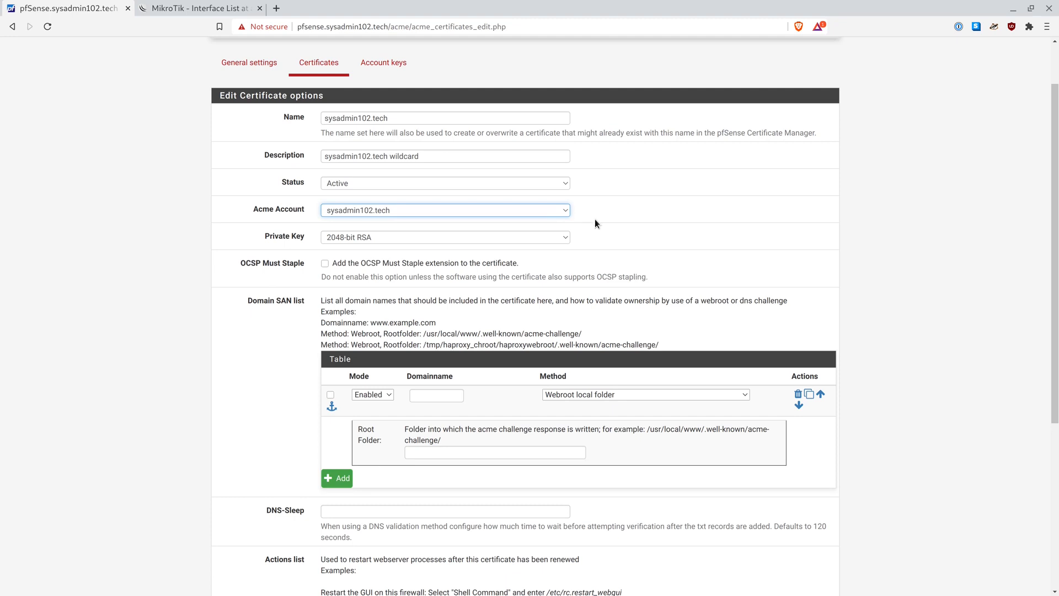
pyautogui.scroll(-2, 595, 224)
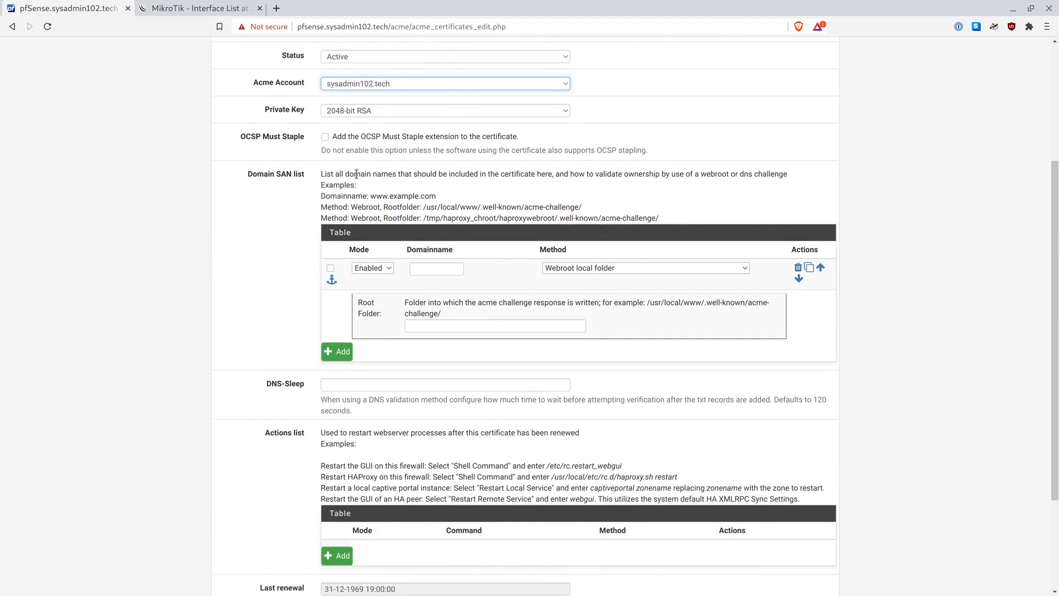
pyautogui.click(558, 269)
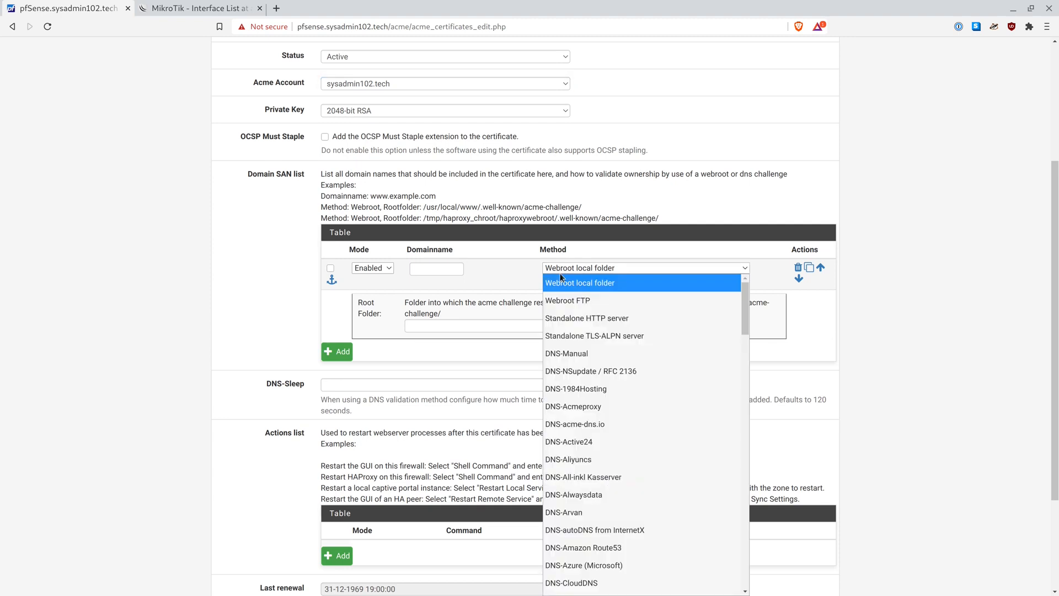
pyautogui.scroll(-1, 564, 357)
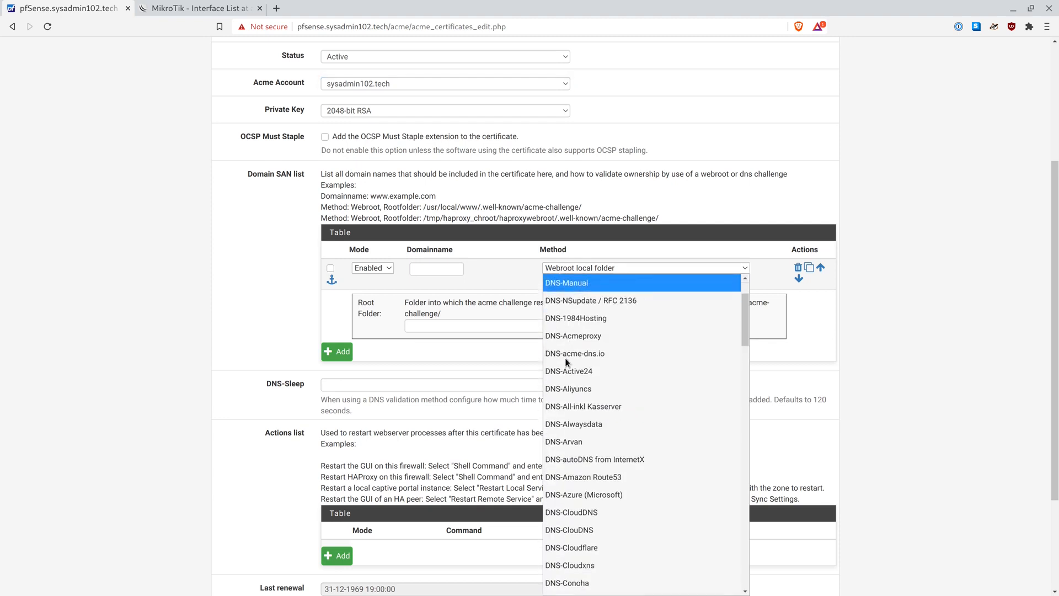
pyautogui.scroll(-2, 565, 361)
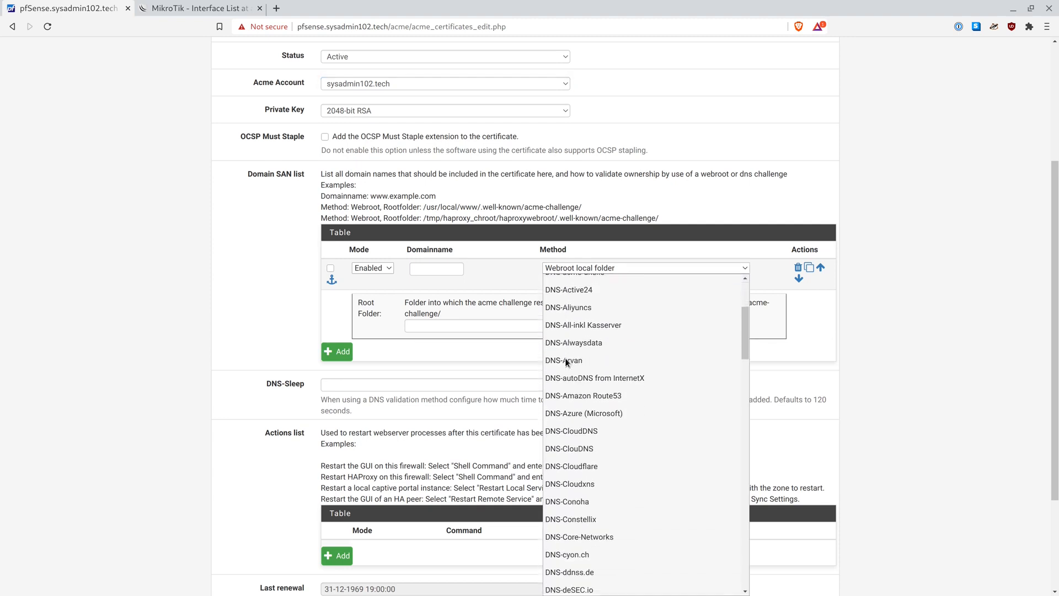
# Set the first domain row to DNS-ClouDNS validation with the ClouDNS auth ID and password
pyautogui.click(569, 449)
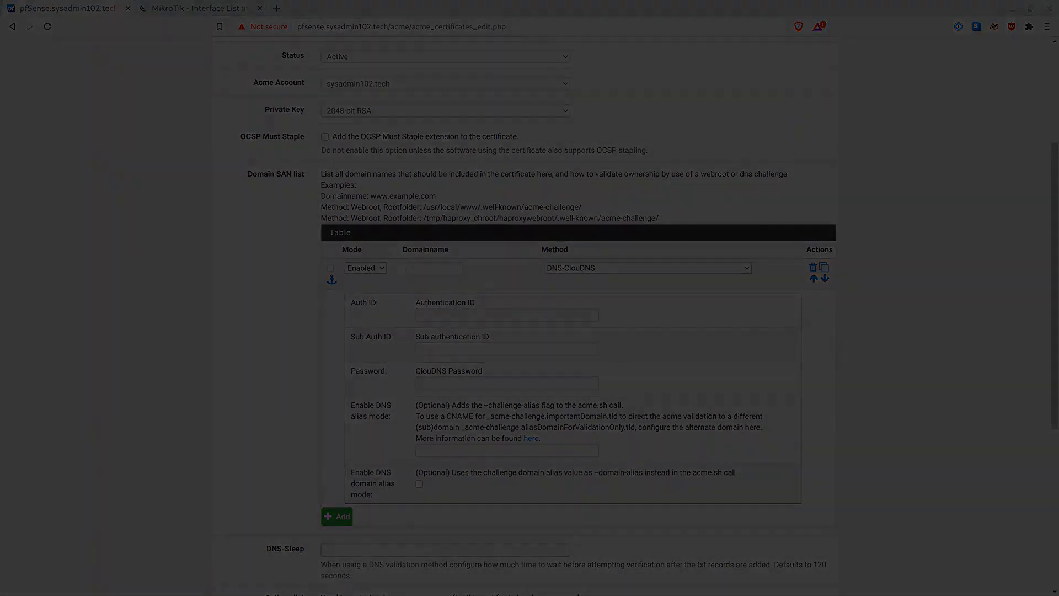
pyautogui.click(486, 315)
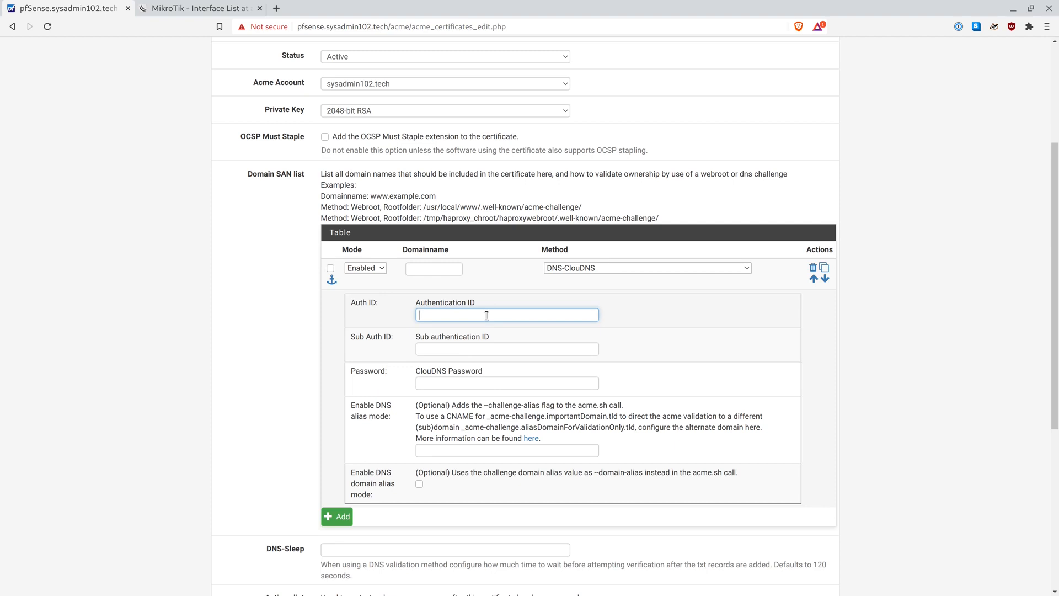
pyautogui.write('4578')
pyautogui.press('Tab')
pyautogui.press('Tab')
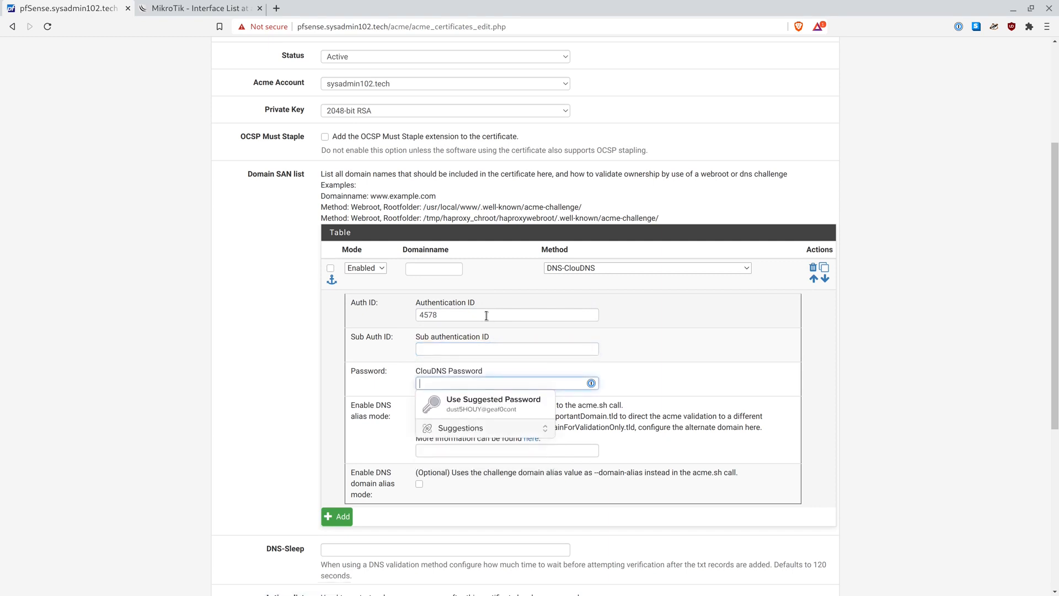
pyautogui.write('****')
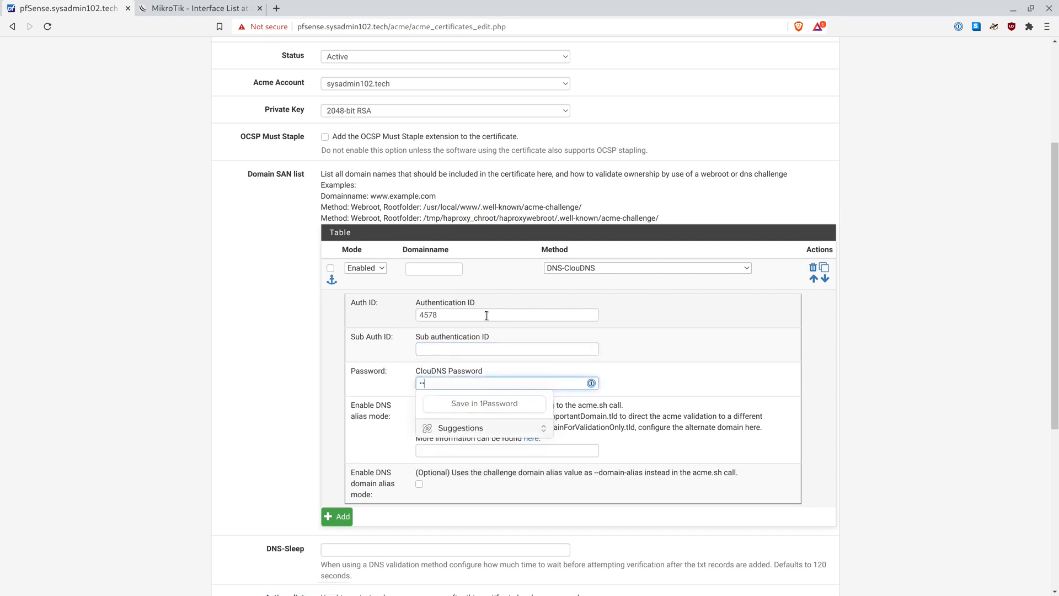
pyautogui.write('•••••••')
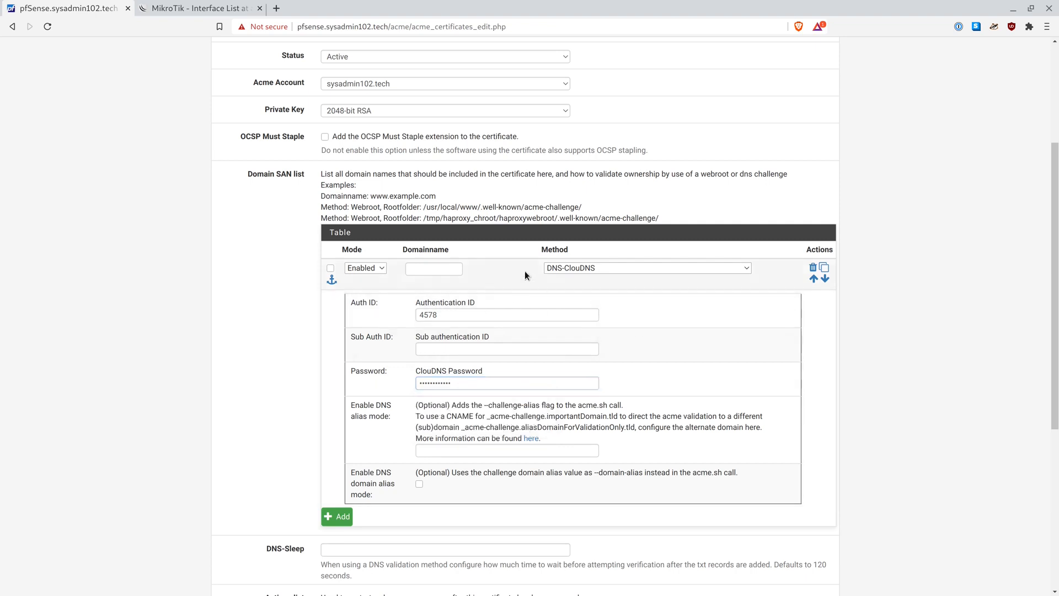
# Enter 'syaadmin102.tech' as the domain name, tick the row, and add a second domain row
pyautogui.click(449, 267)
pyautogui.write('sy')
pyautogui.write('a')
pyautogui.write('admin102.')
pyautogui.write('tech')
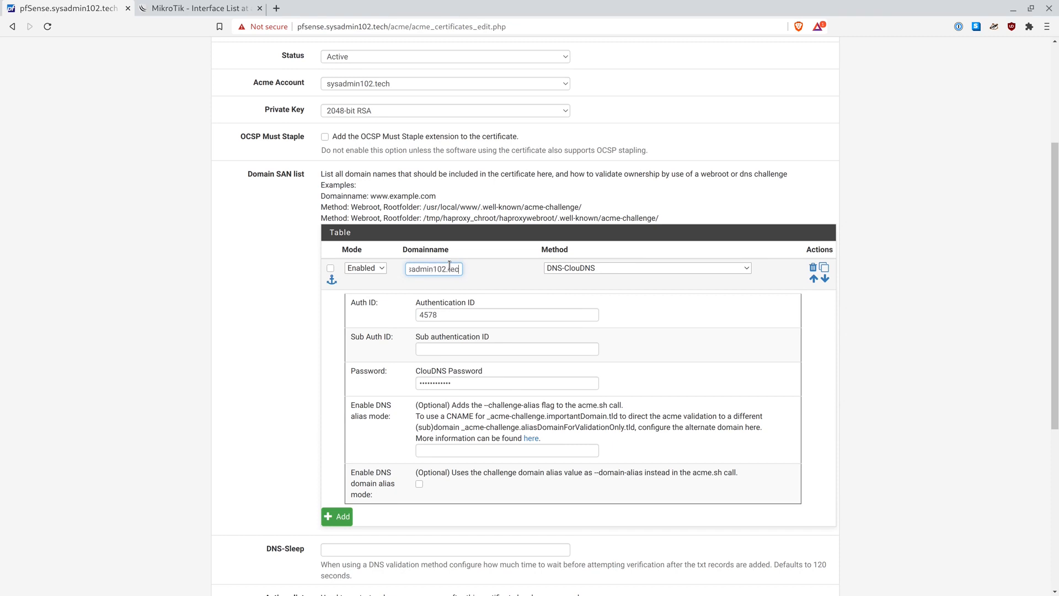
pyautogui.click(502, 282)
pyautogui.click(330, 268)
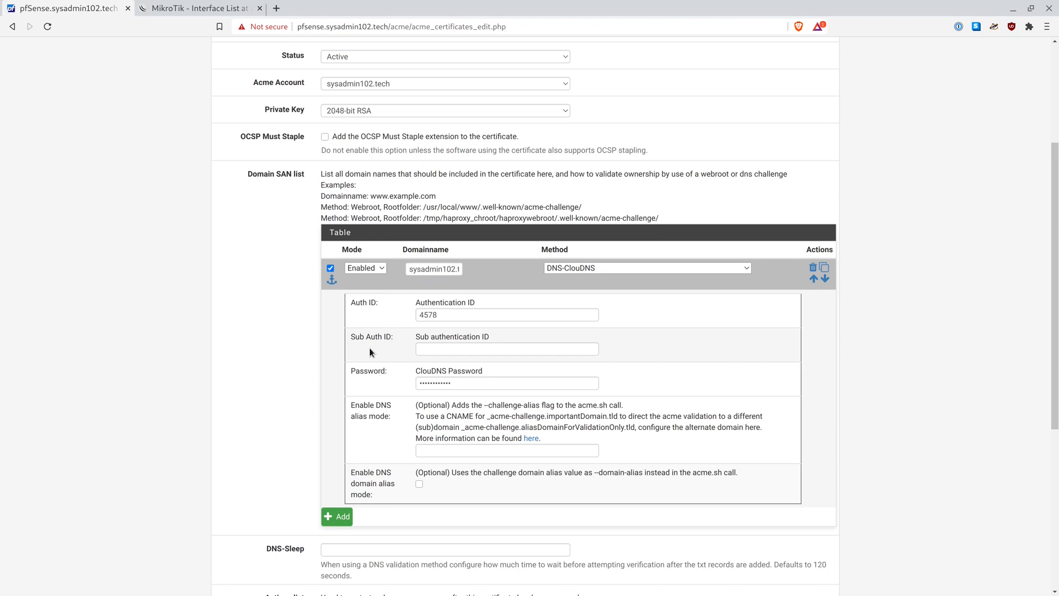
pyautogui.scroll(-1, 369, 347)
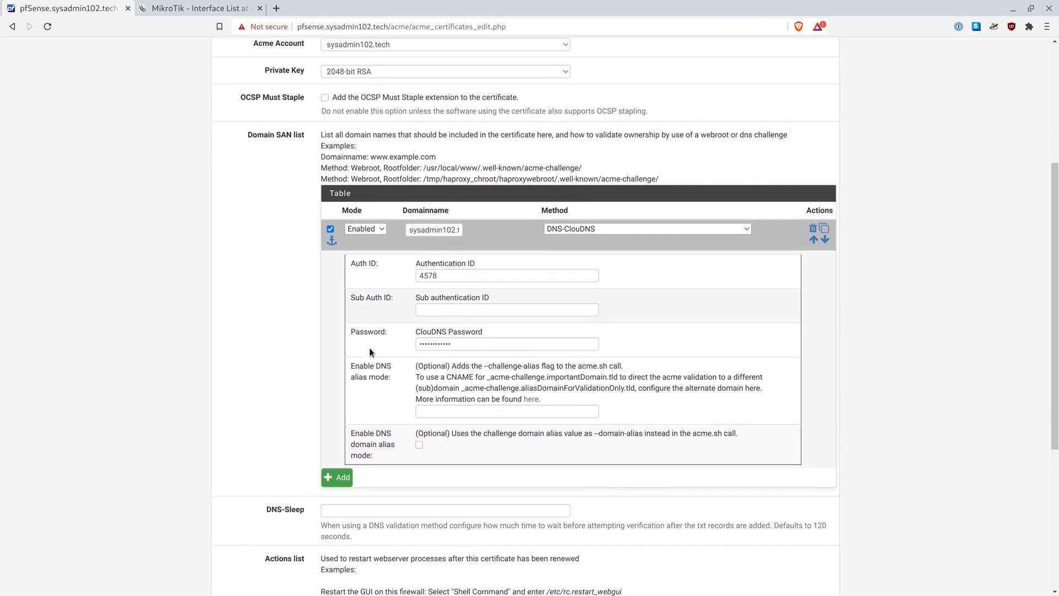
pyautogui.scroll(-1, 370, 351)
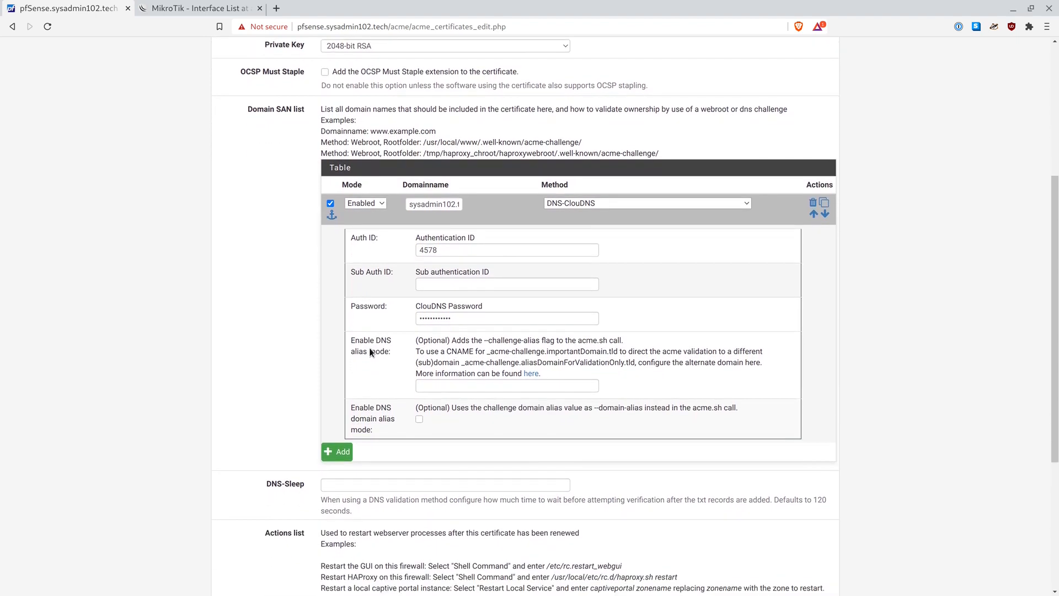
pyautogui.click(341, 449)
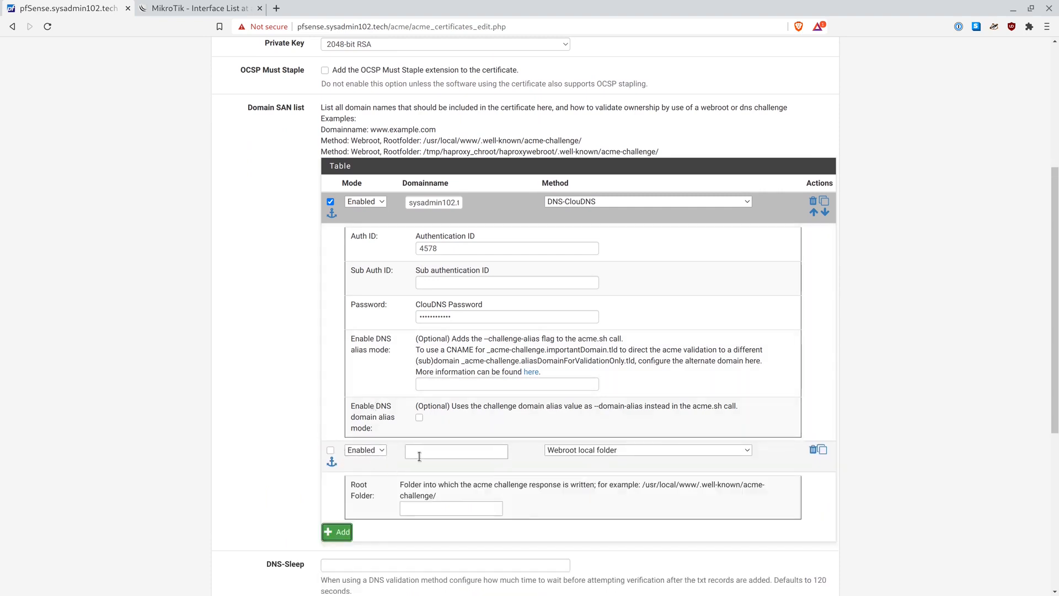
pyautogui.click(624, 449)
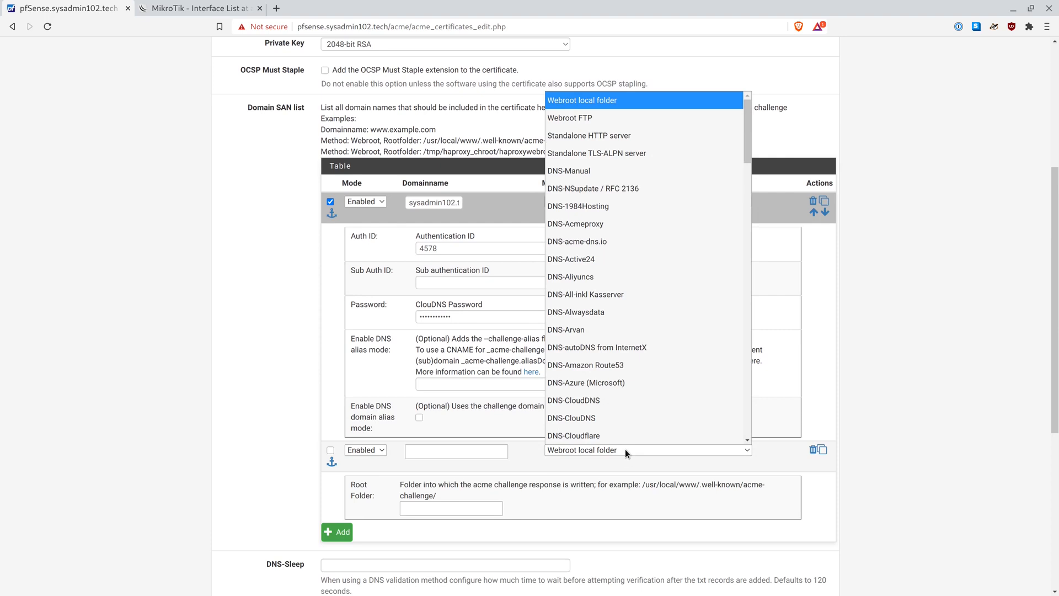
pyautogui.scroll(-3, 631, 386)
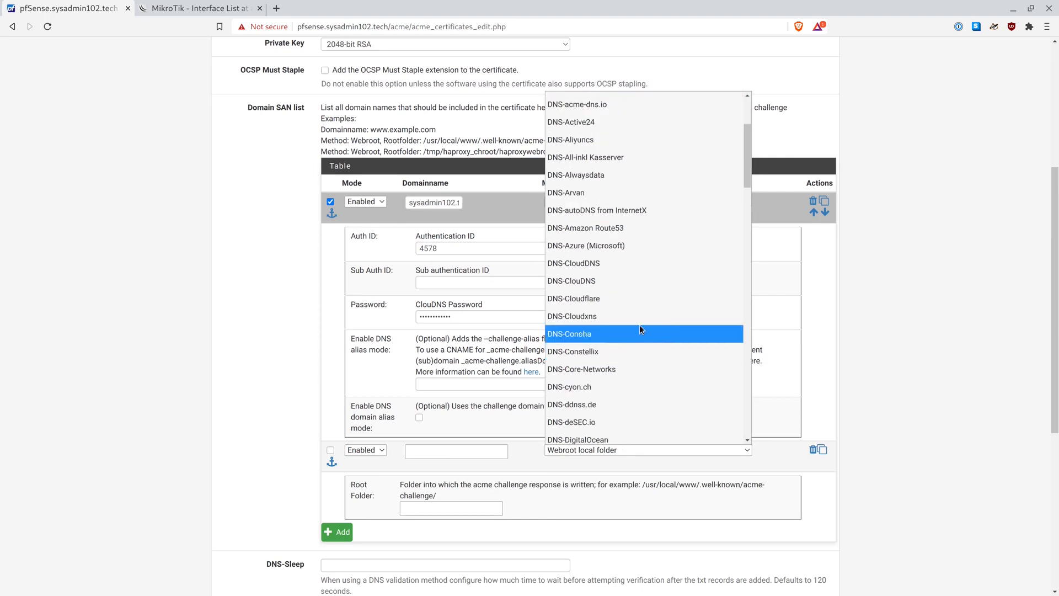
pyautogui.click(598, 281)
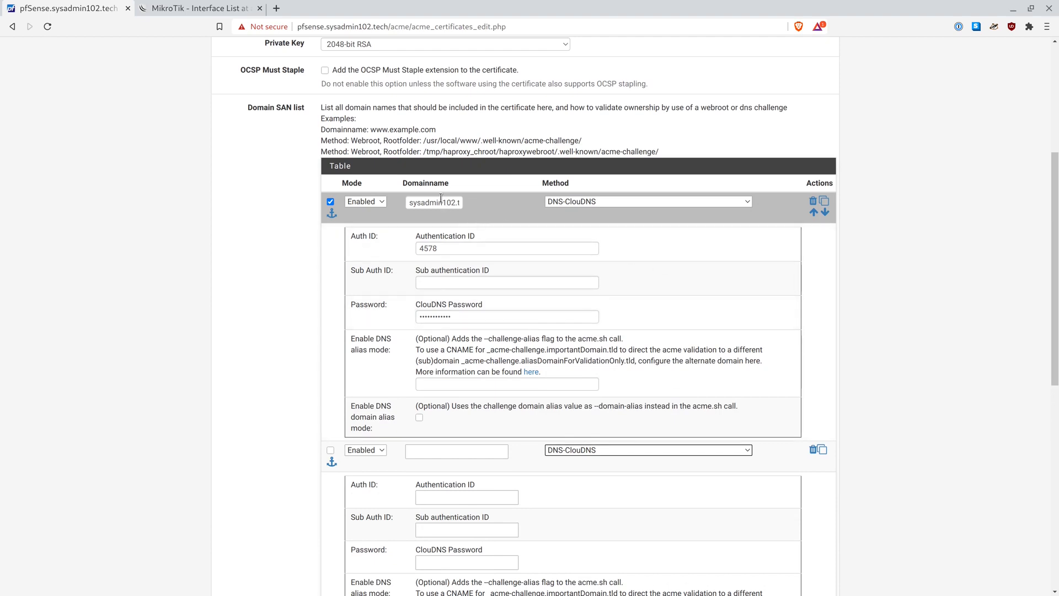
pyautogui.click(409, 203)
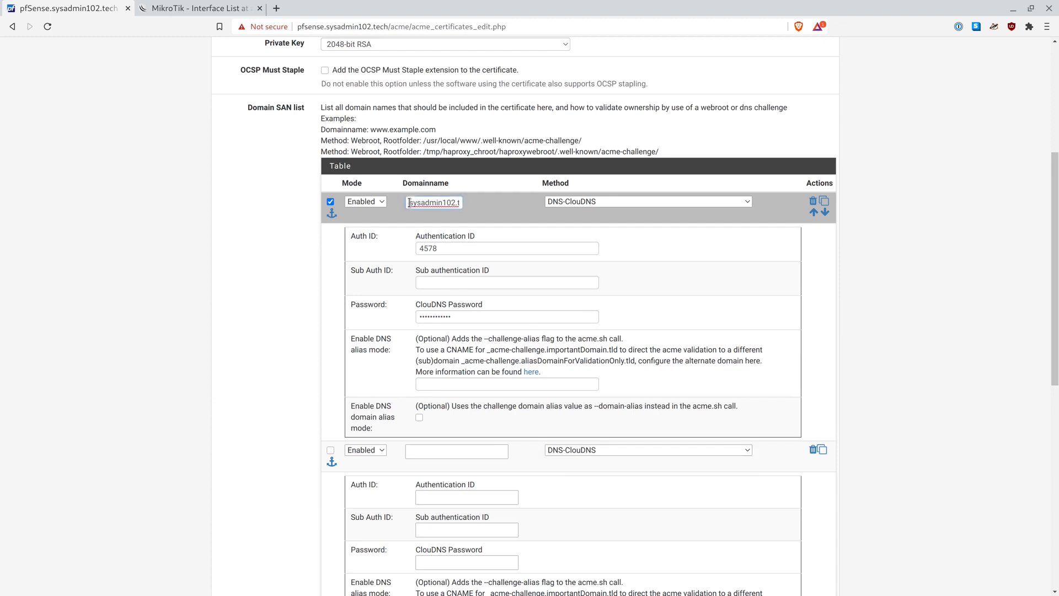
pyautogui.click(474, 217)
pyautogui.scroll(-3, 486, 304)
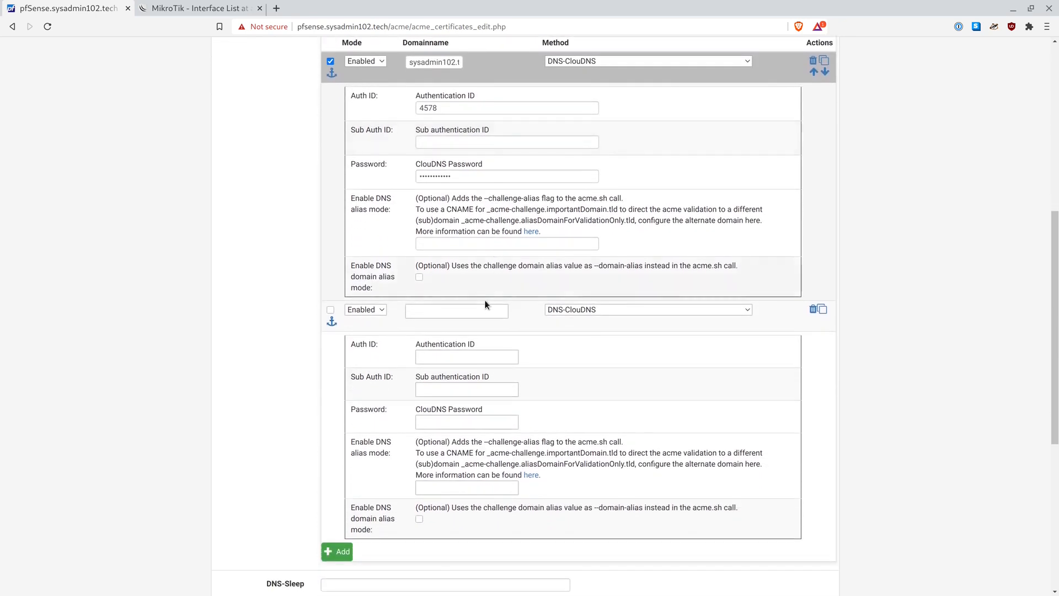
# Give the second row domain *.sysadmin102.tech with the same ClouDNS auth ID and its password
pyautogui.click(473, 309)
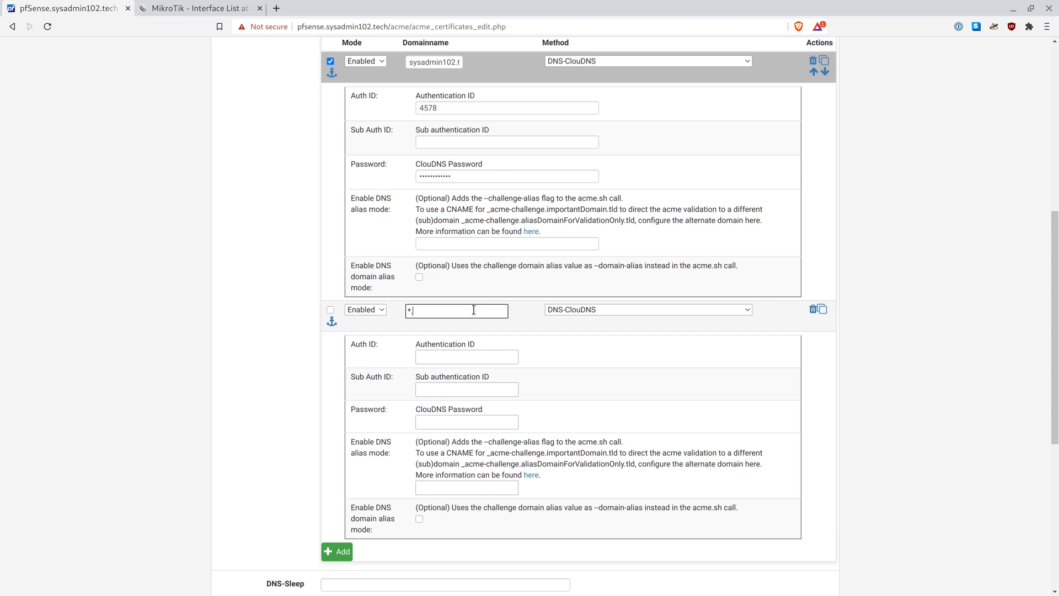
pyautogui.write('*.sysadmin102.tech')
pyautogui.scroll(-1, 430, 331)
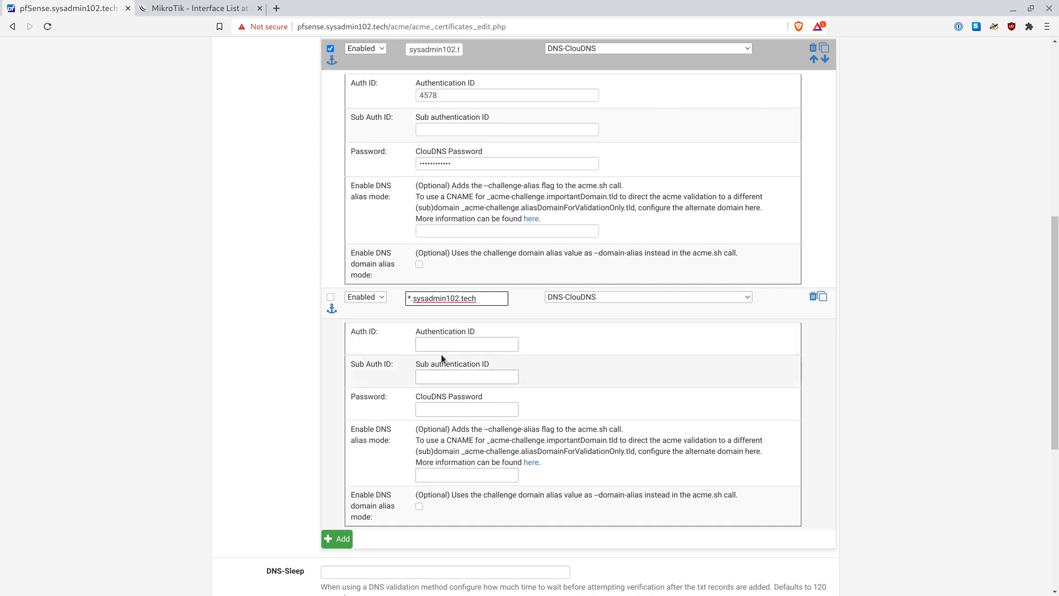
pyautogui.click(440, 345)
pyautogui.write('4578')
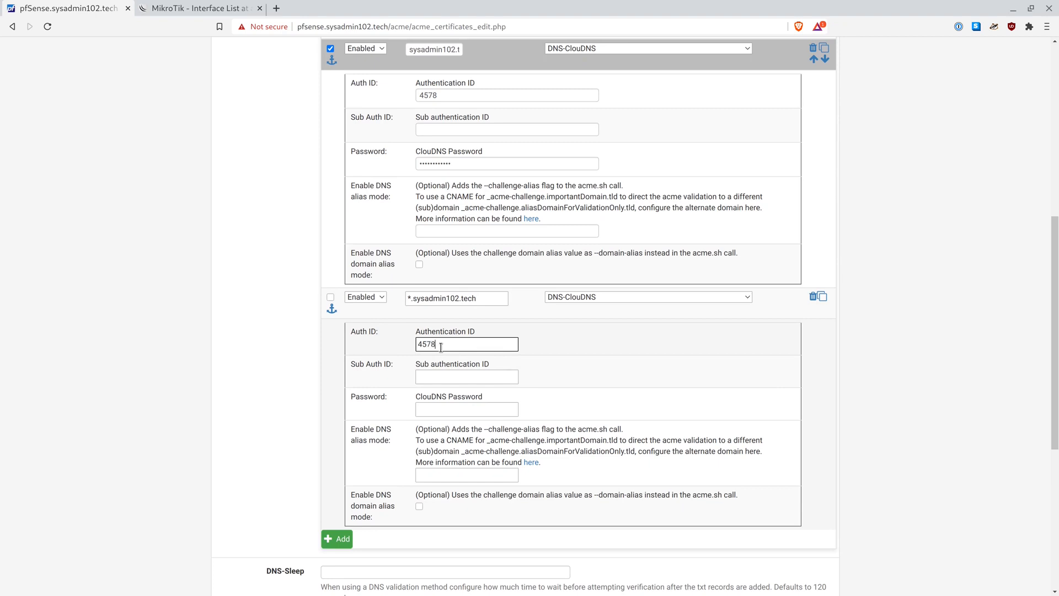
pyautogui.click(433, 409)
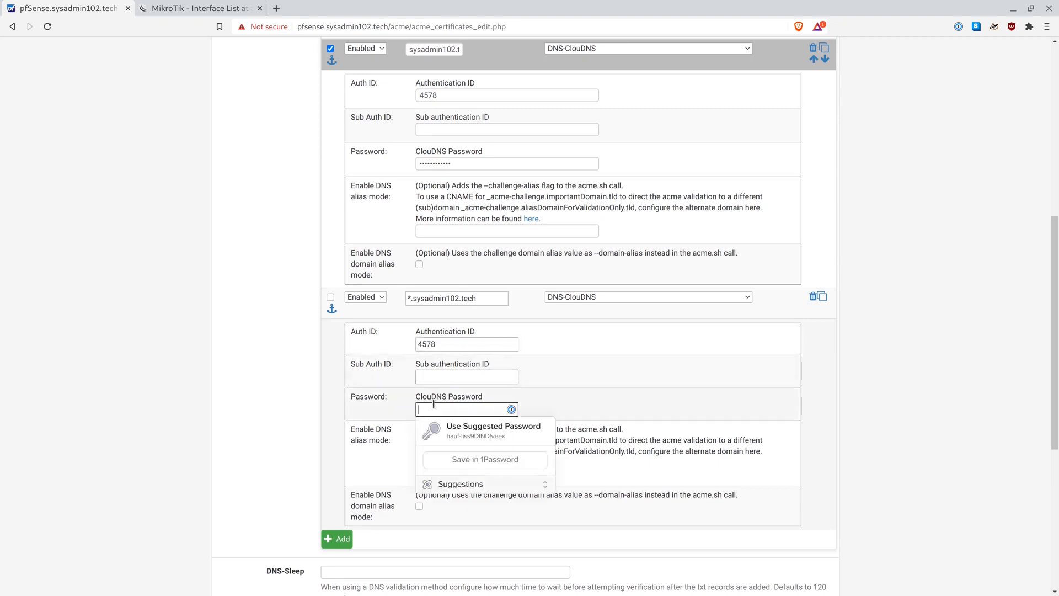
pyautogui.write('••••••••')
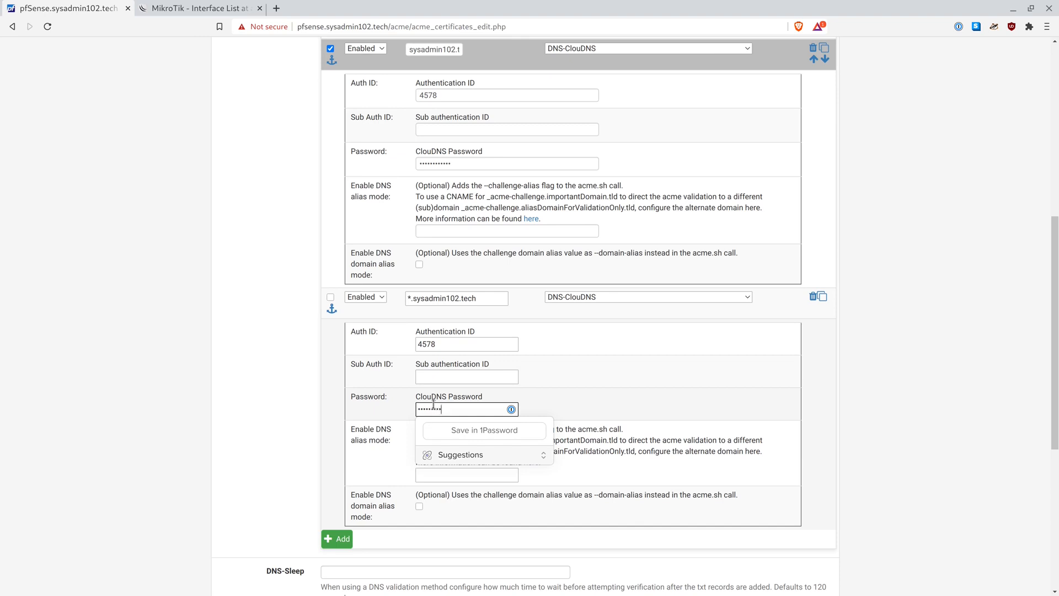
pyautogui.write('••••')
pyautogui.click(554, 400)
pyautogui.scroll(-6, 554, 399)
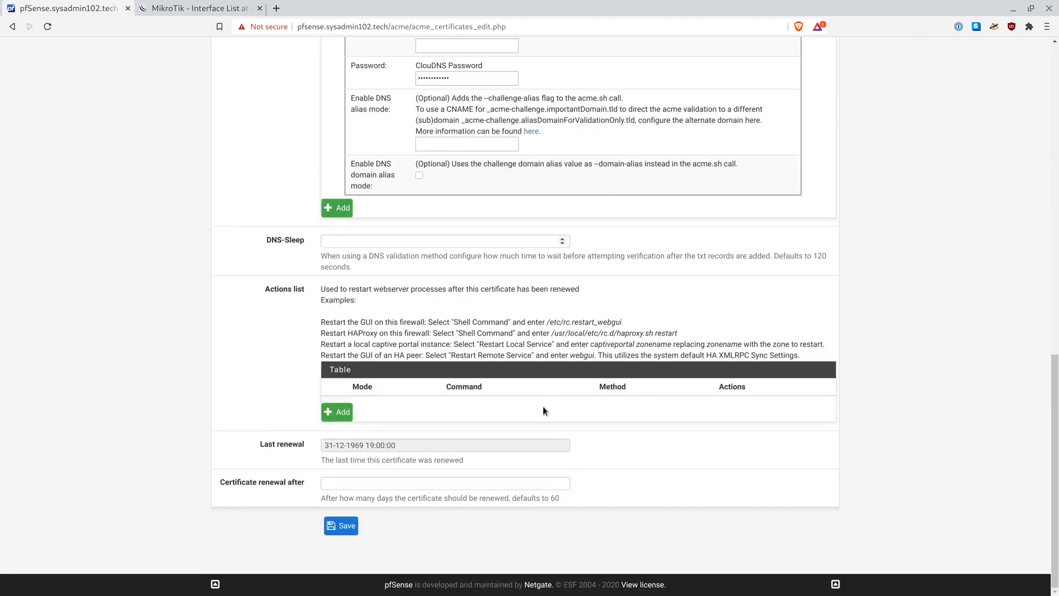
# Save the certificate, then enable the renewal cron entry and writing certificates to /conf/acme/
pyautogui.click(345, 527)
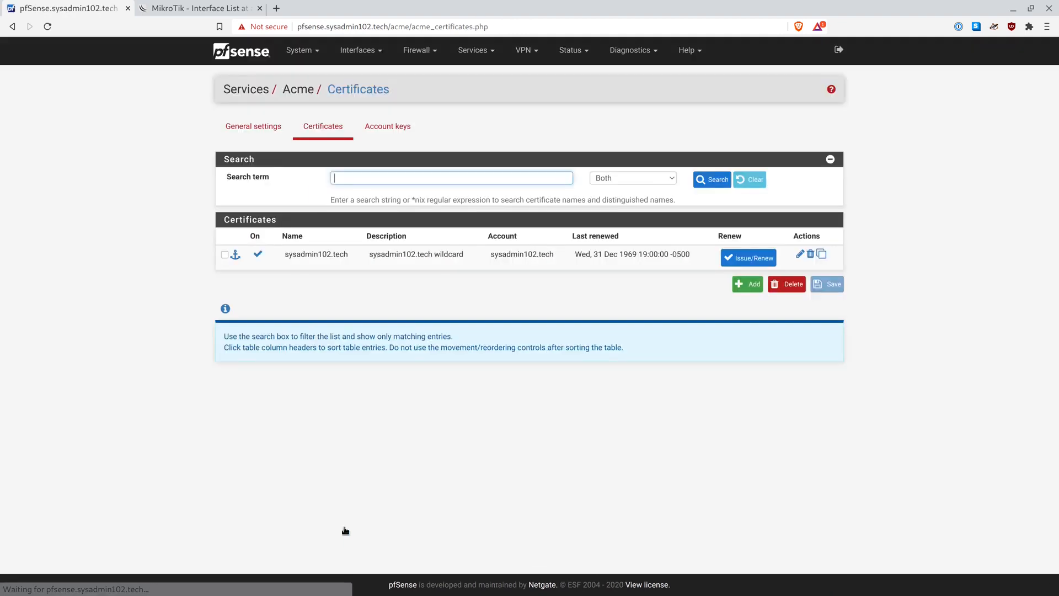
pyautogui.click(252, 134)
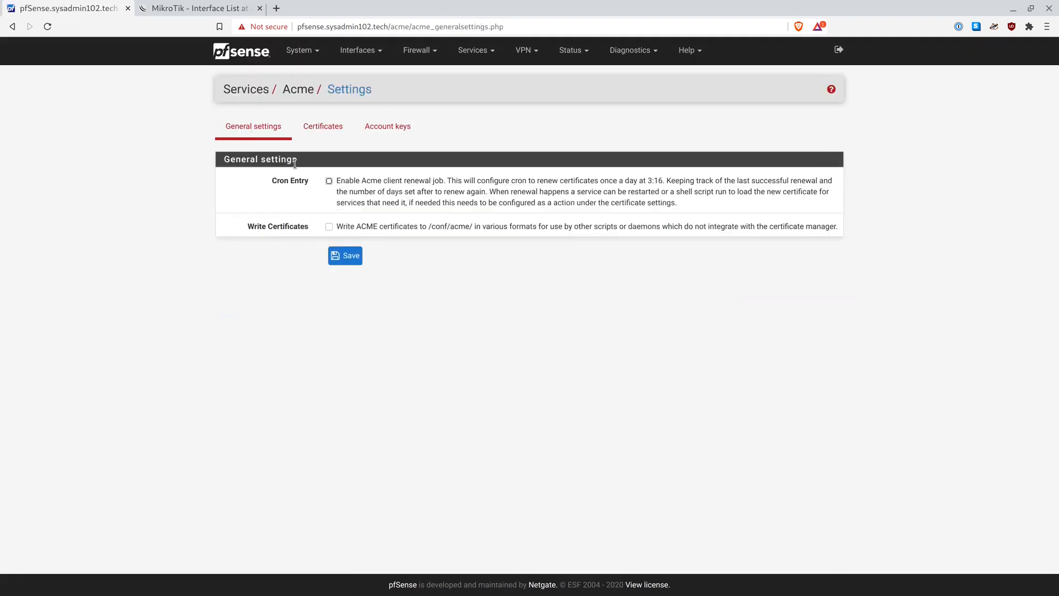
pyautogui.click(329, 182)
pyautogui.click(329, 230)
pyautogui.click(344, 258)
pyautogui.click(335, 129)
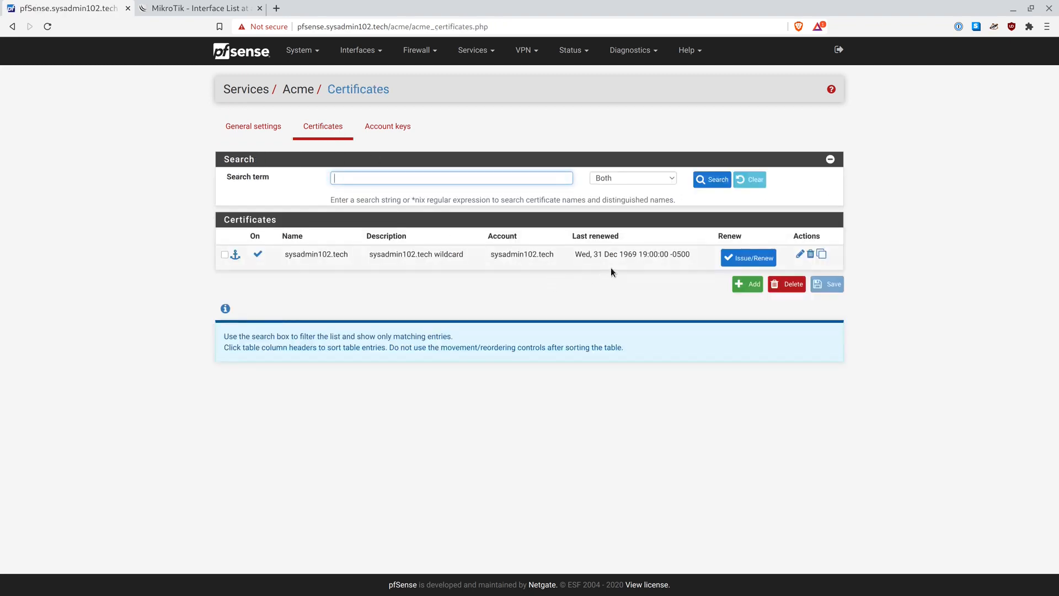
# Issue the sysadmin102.tech certificate from Let's Encrypt and confirm the ClouDNS TXT records were added
pyautogui.click(730, 263)
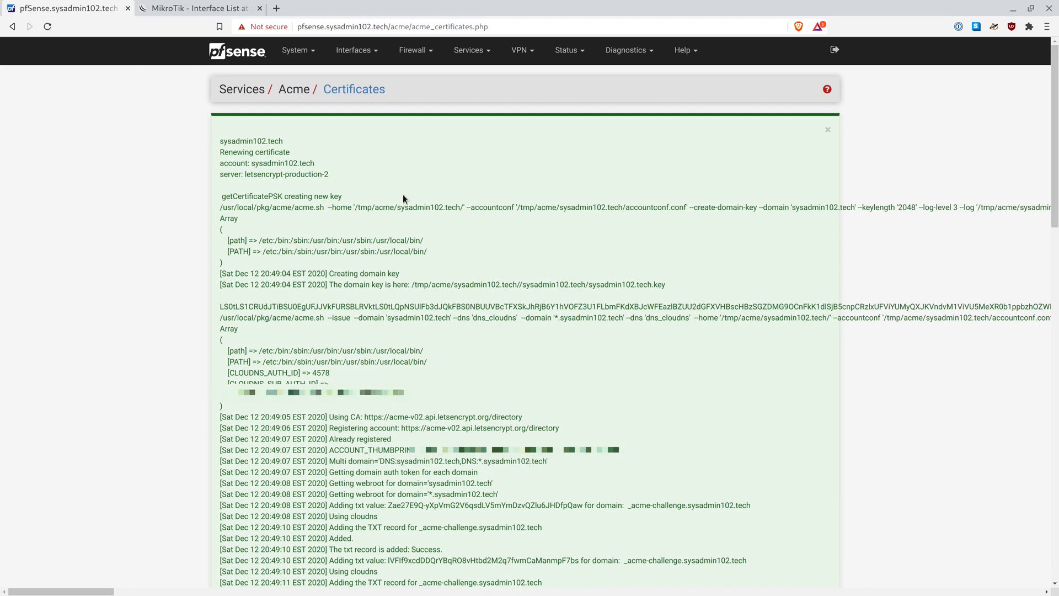
pyautogui.click(306, 53)
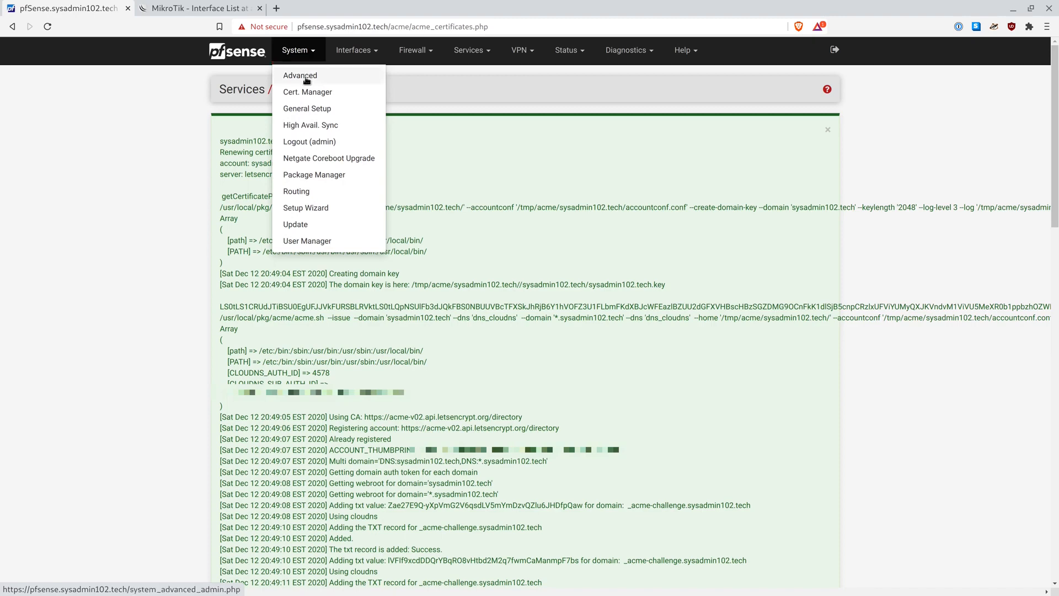
# Set the Admin Access SSL/TLS certificate to sysadmin102.tech, save, and close the browser
pyautogui.click(307, 76)
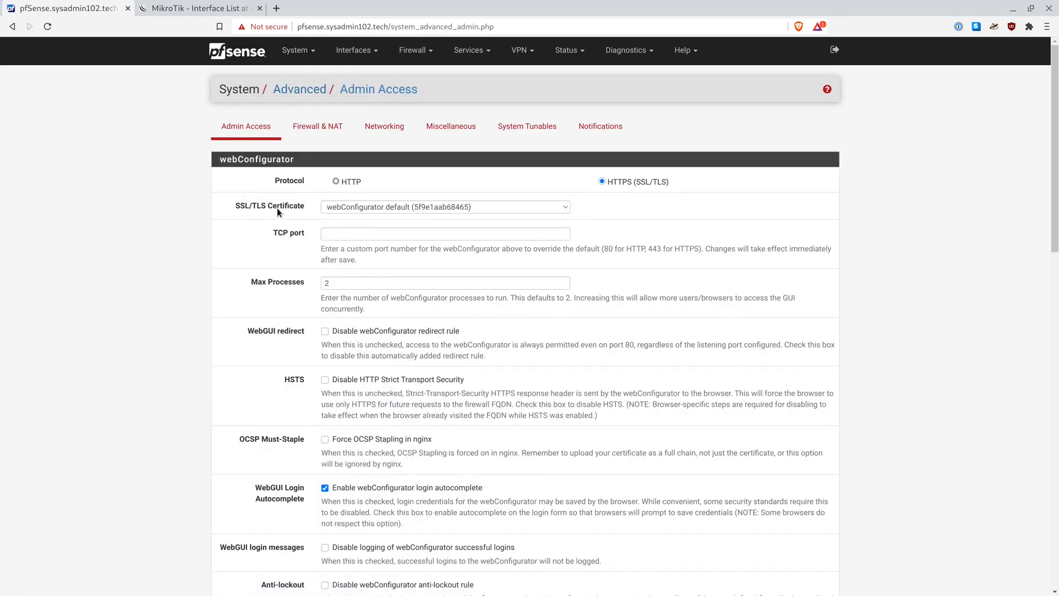
pyautogui.click(349, 208)
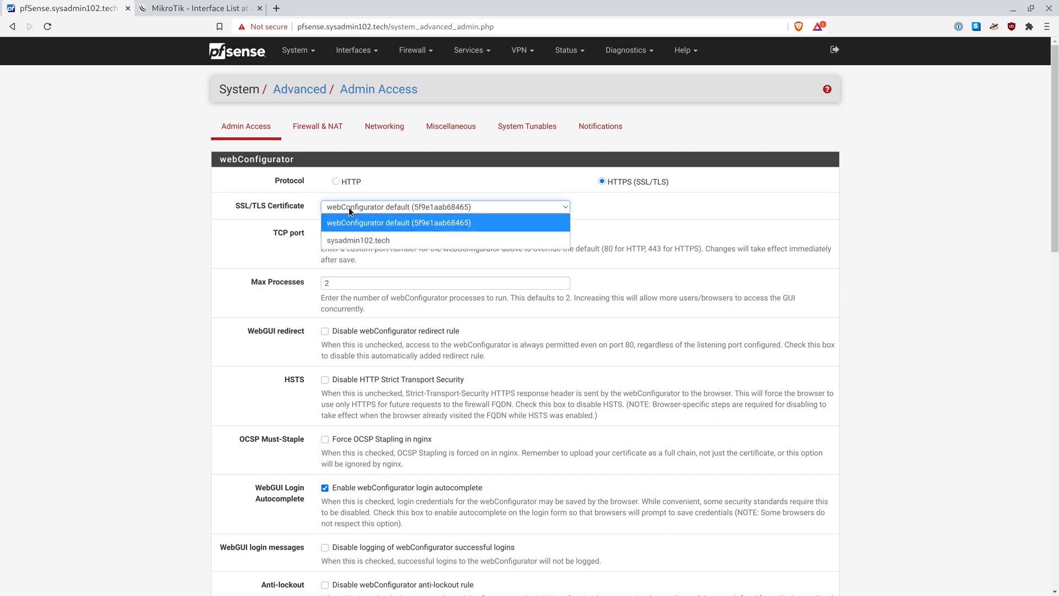
pyautogui.click(351, 238)
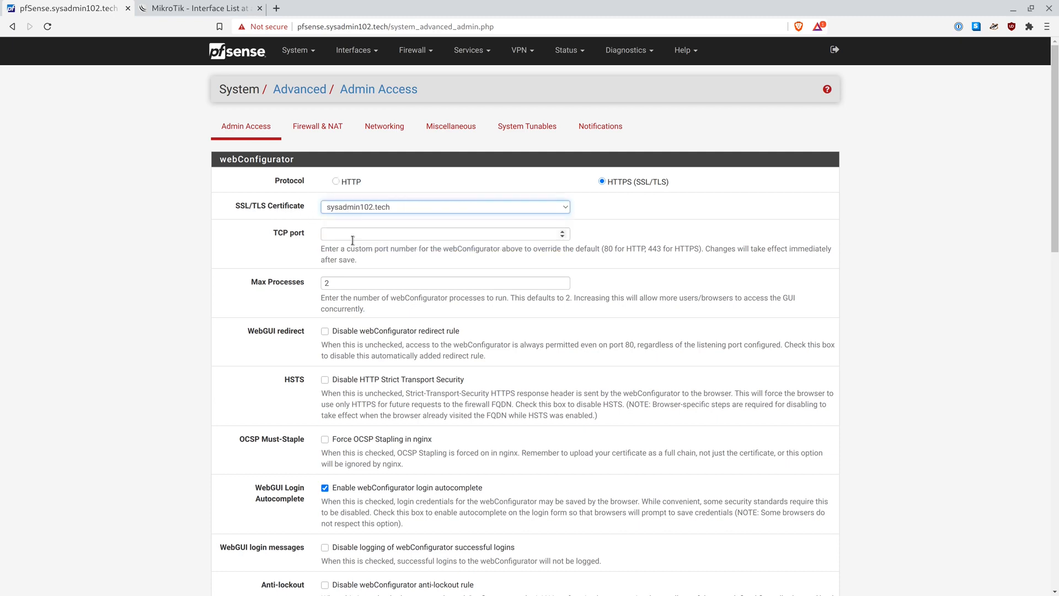
pyautogui.scroll(-10, 352, 240)
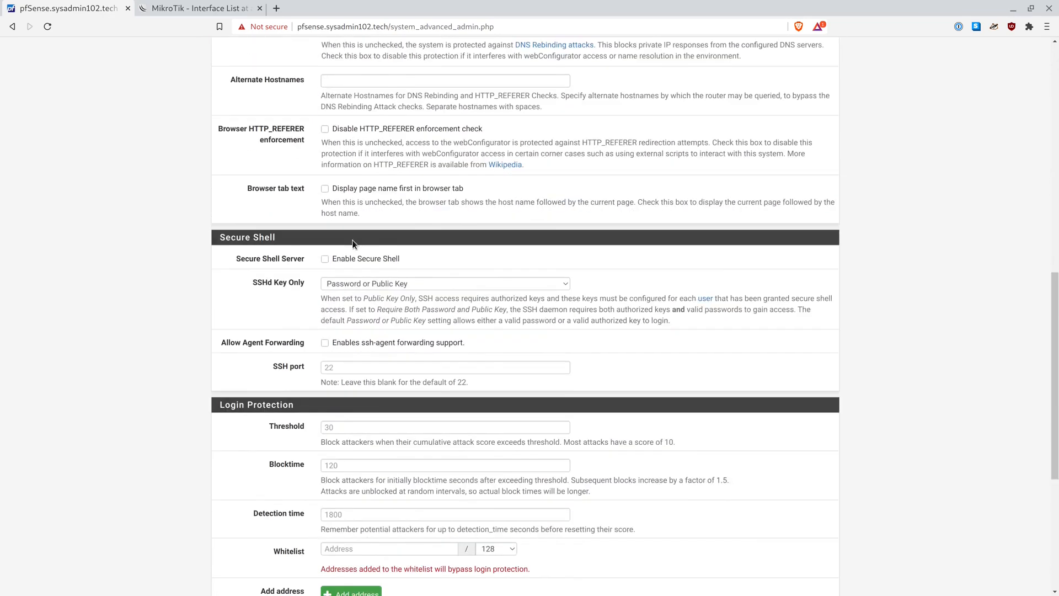
pyautogui.scroll(-5, 353, 244)
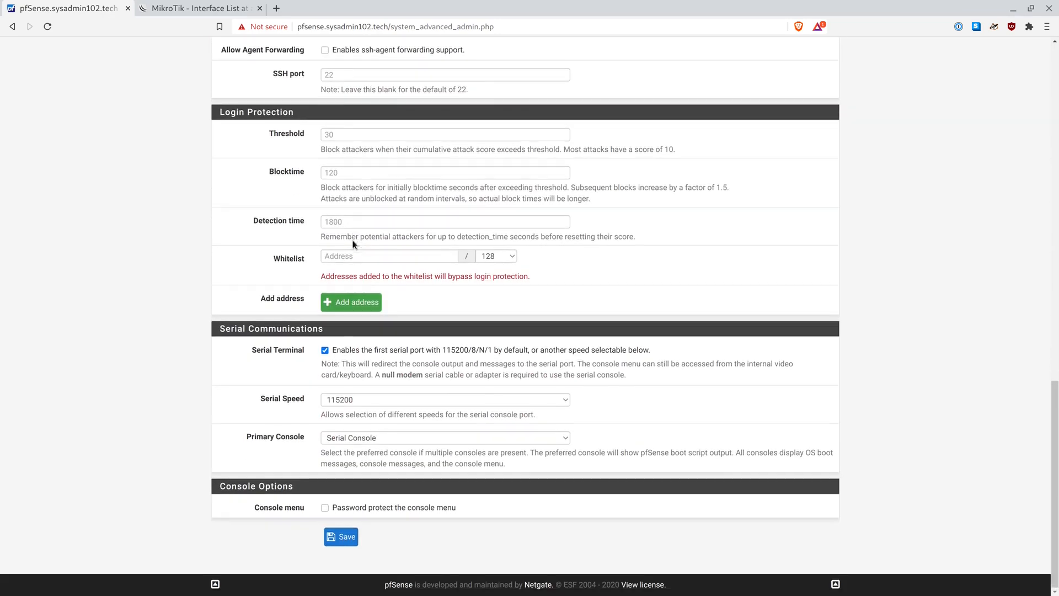
pyautogui.click(349, 541)
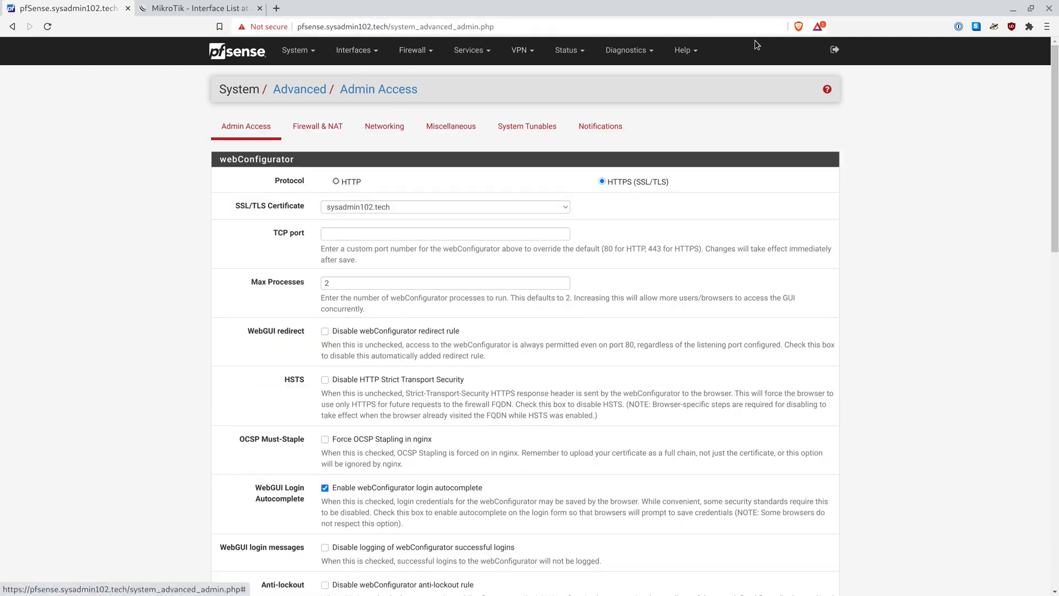
pyautogui.click(1048, 7)
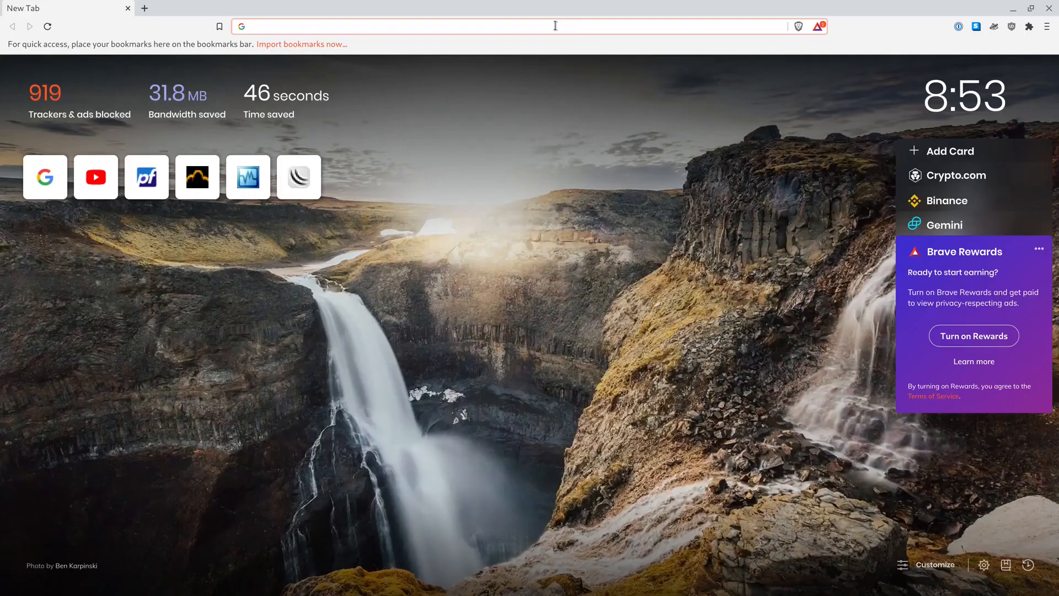
# Load the pfSense Status: Dashboard suggestion for pfsense.sysadmin102.tech from the 'pf' address-bar entry
pyautogui.write('pse')
pyautogui.press('BackSpace')
pyautogui.press('BackSpace')
pyautogui.write('f')
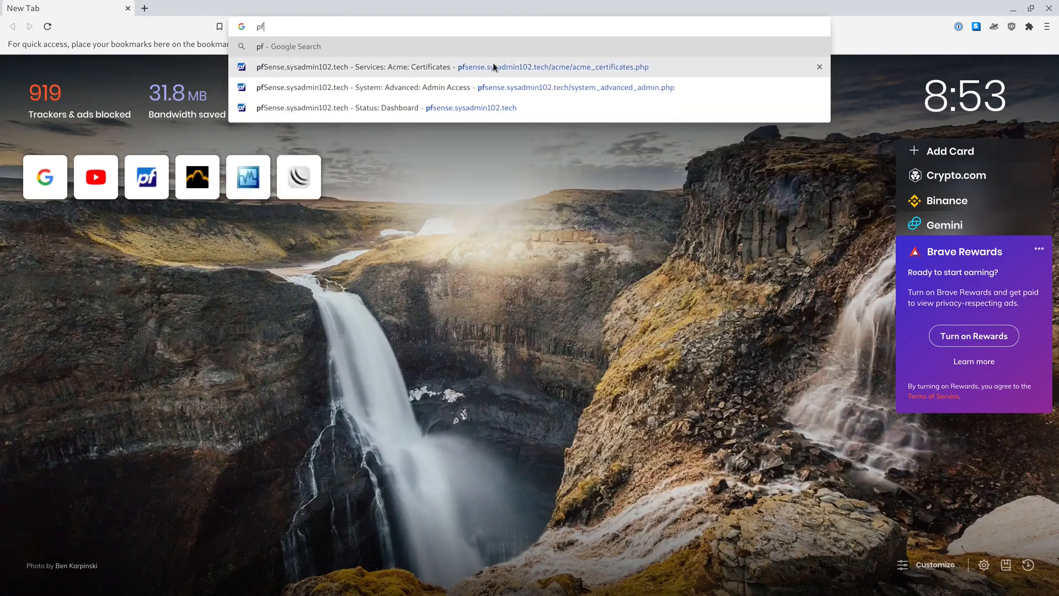
pyautogui.click(451, 108)
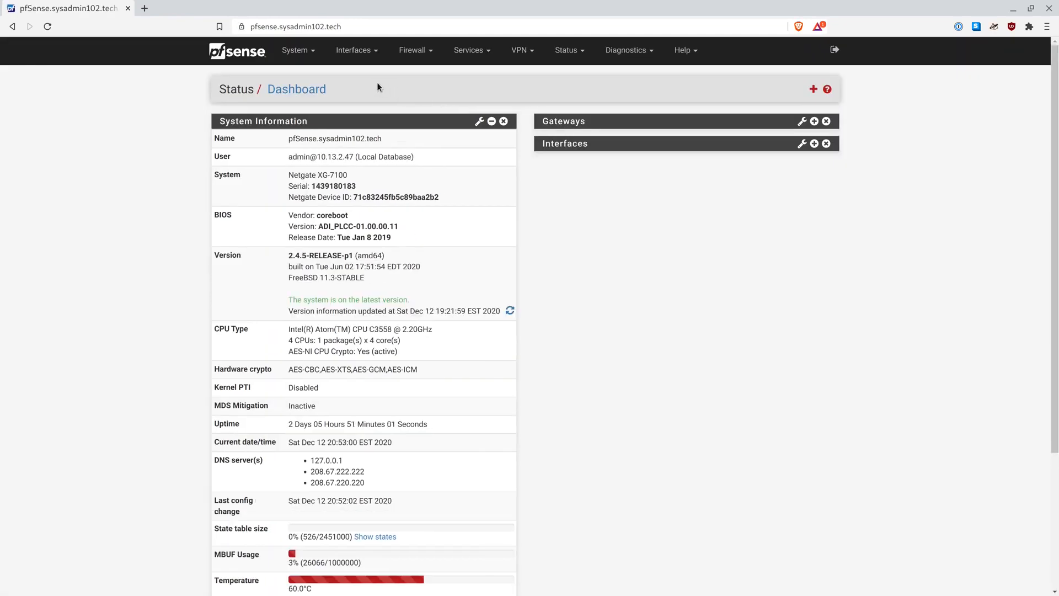
pyautogui.click(241, 30)
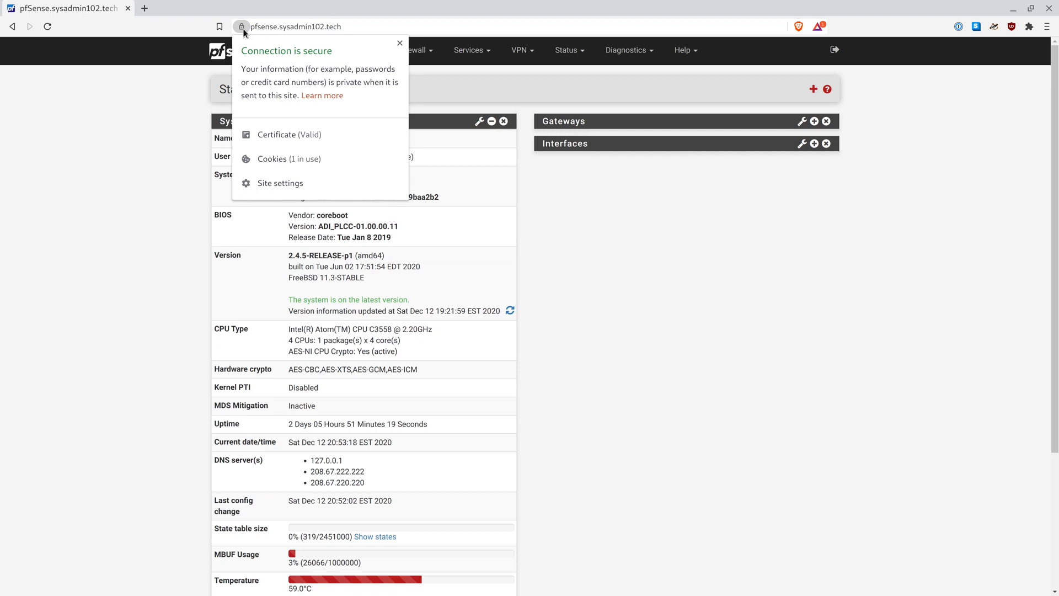
pyautogui.click(310, 138)
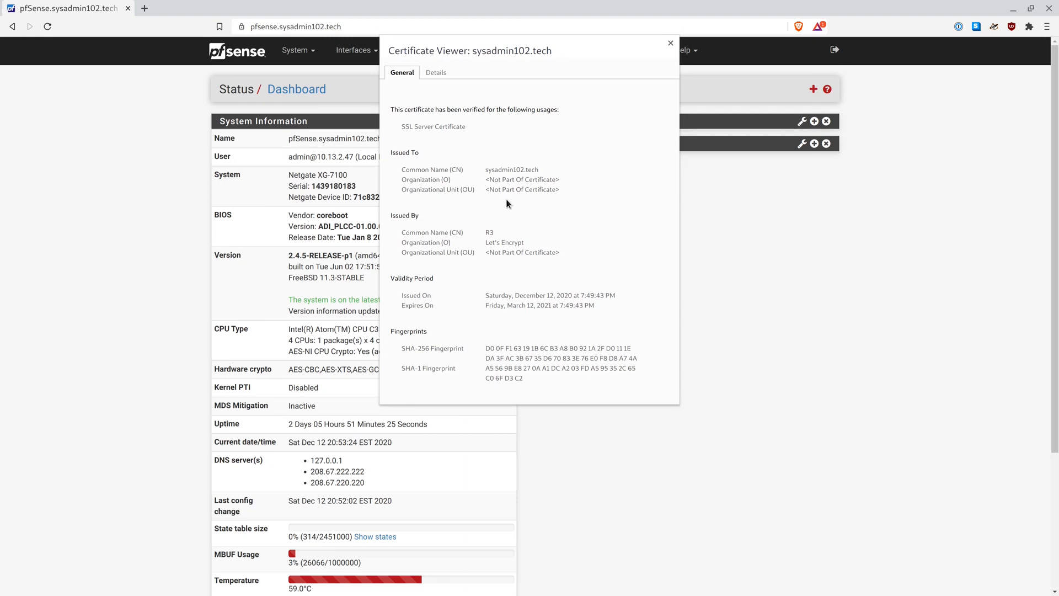